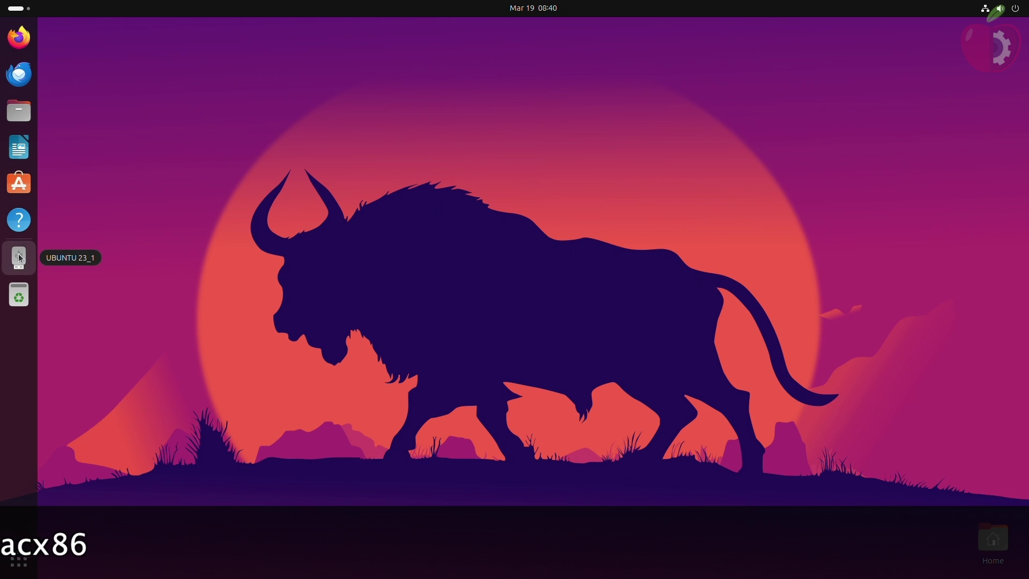
- Restart Ubuntu from the system menu's Power Off > Restart option and confirm
left_click(996, 7)
left_click(998, 41)
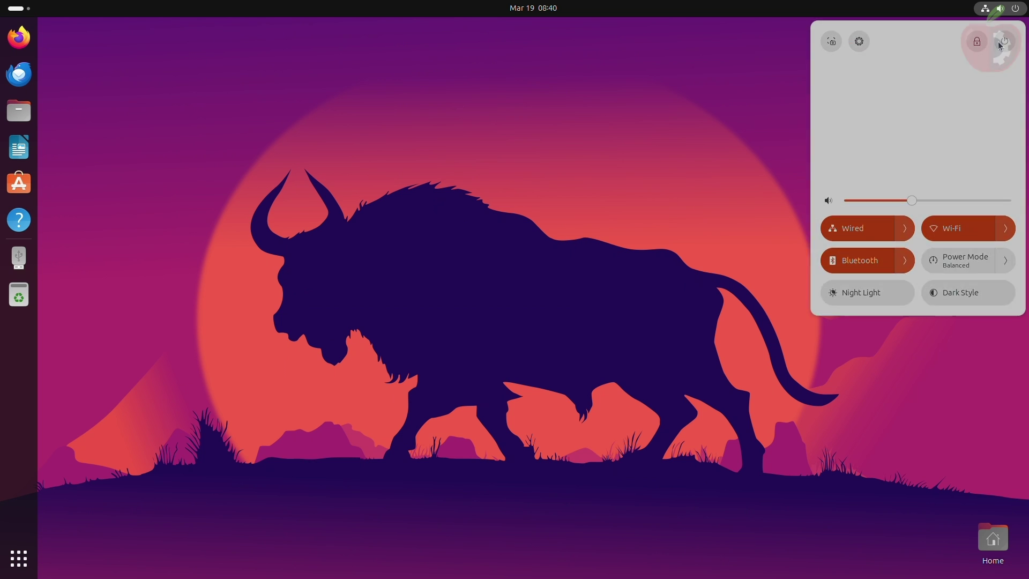
left_click(869, 126)
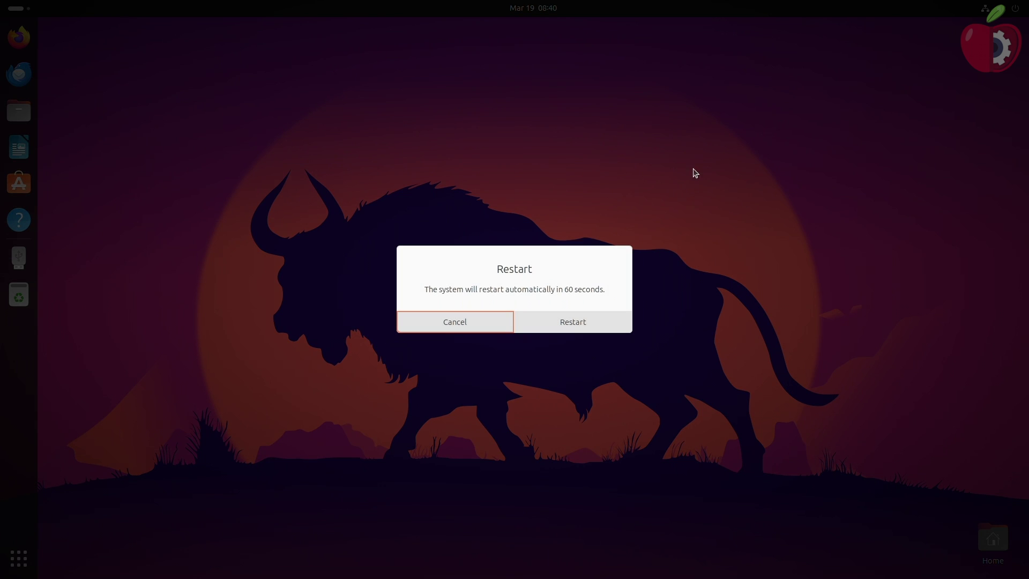
left_click(535, 320)
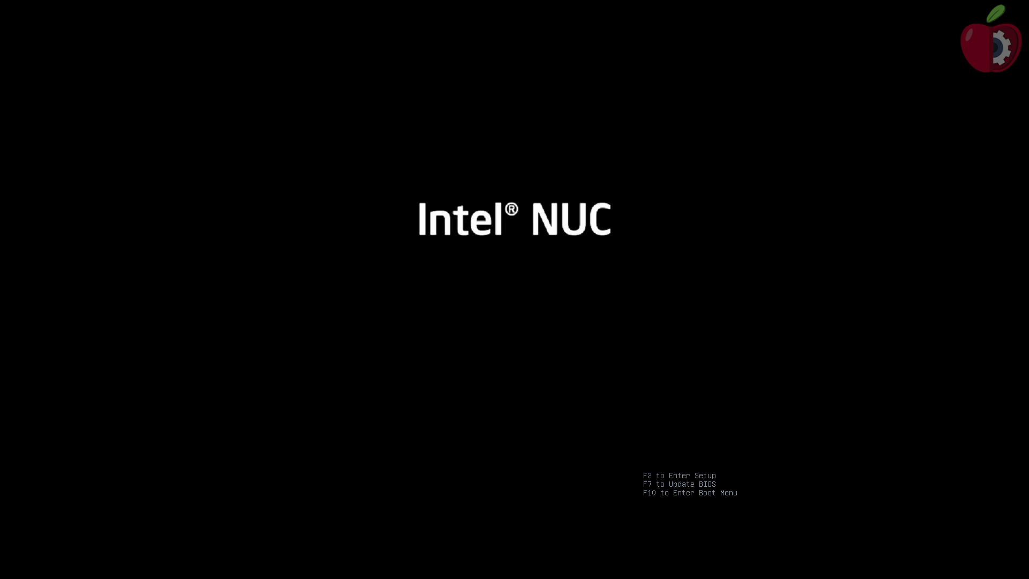
- Pick the USB device from the F10 boot menu and start Try or Install Ubuntu
key("F10")
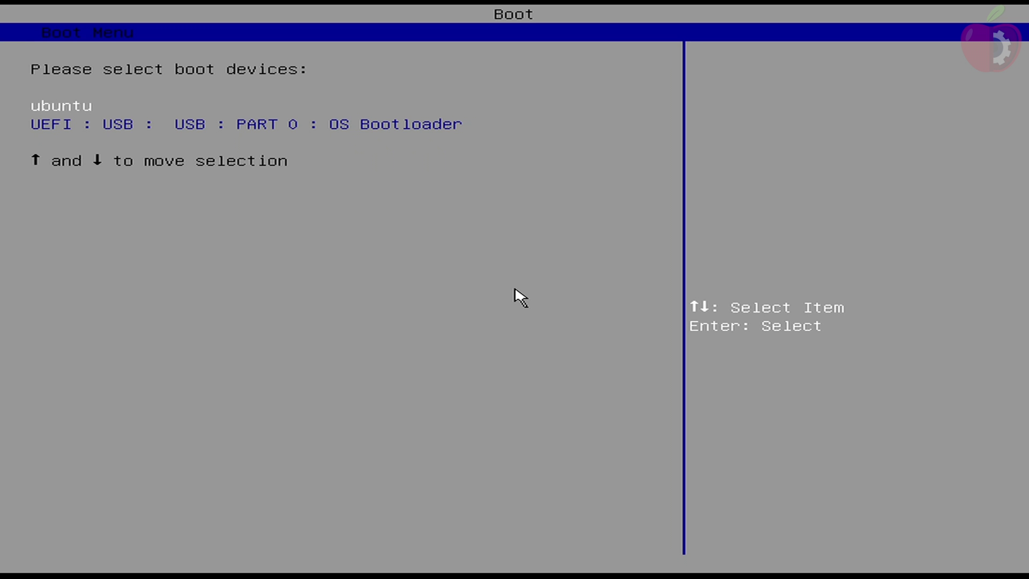
key("Up")
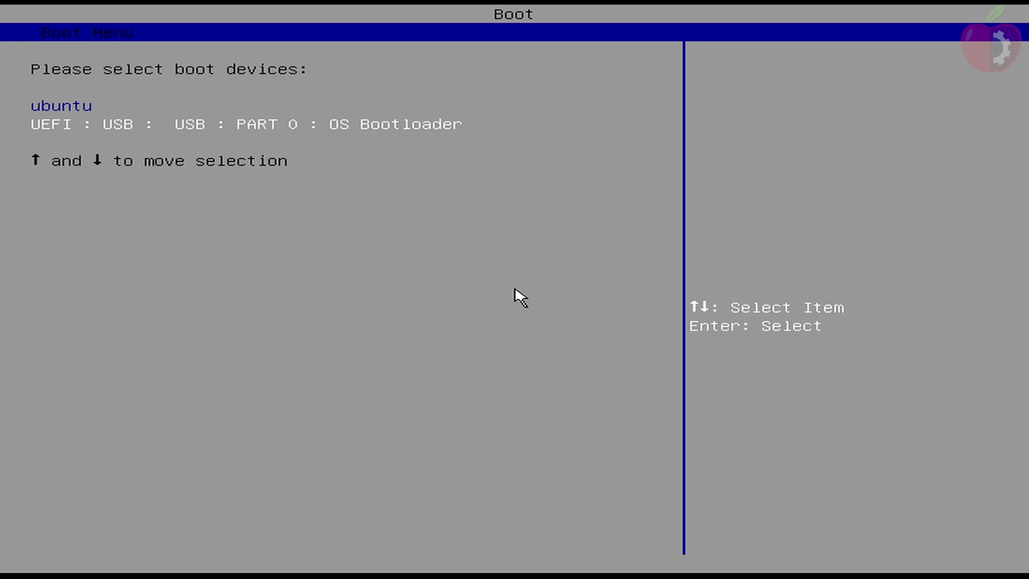
key("Return")
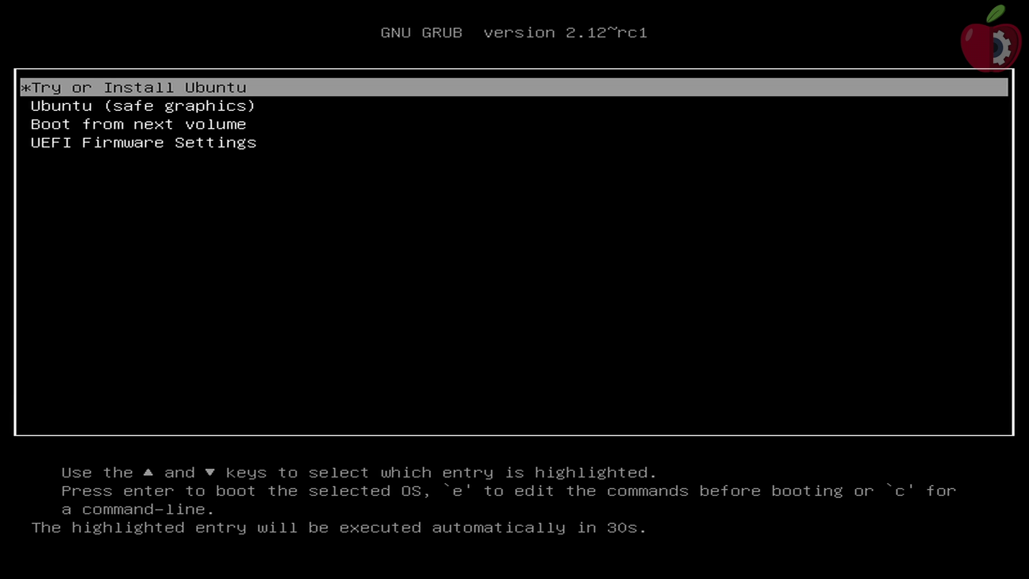
key("Return")
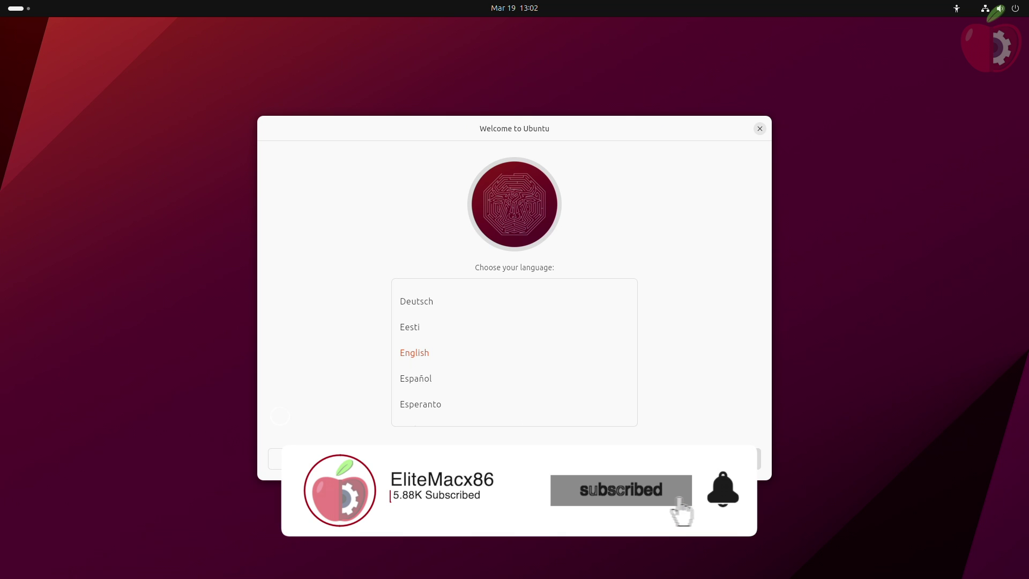
- Continue in English and choose Try Ubuntu to reach the live desktop
key("Return")
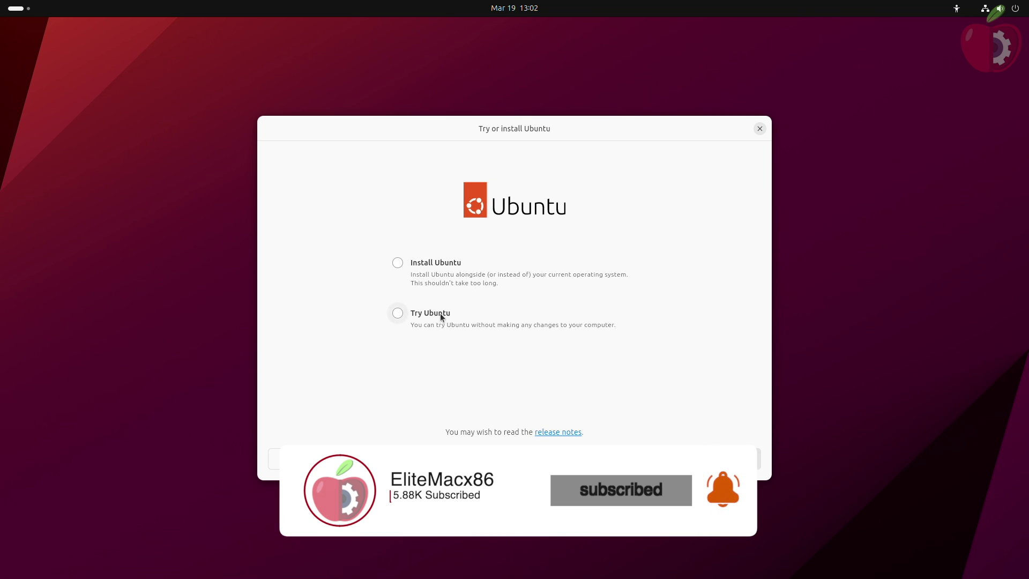
left_click(439, 313)
left_click(719, 458)
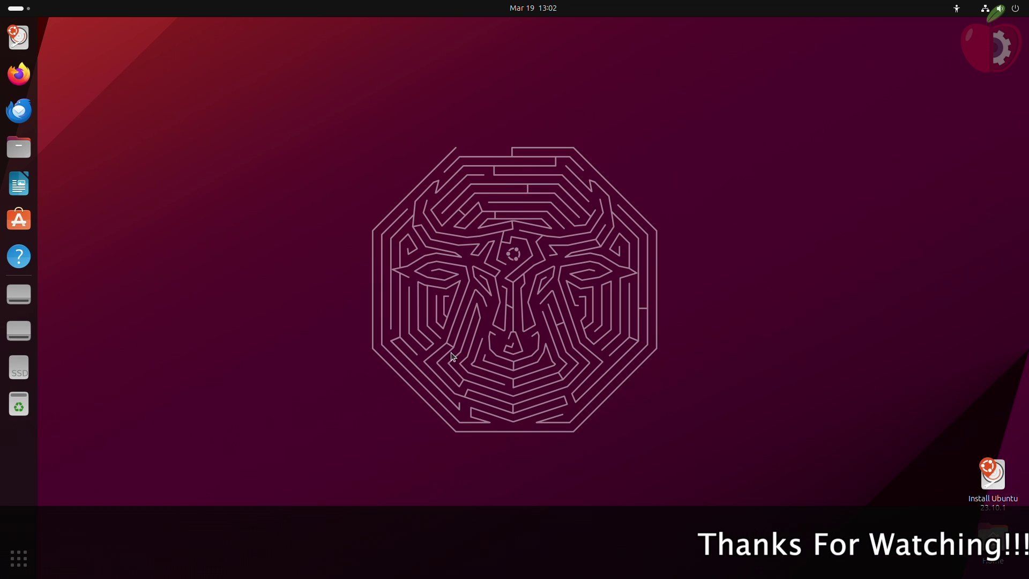
- Launch GParted from the application search and authorize it to run as root
left_click(18, 557)
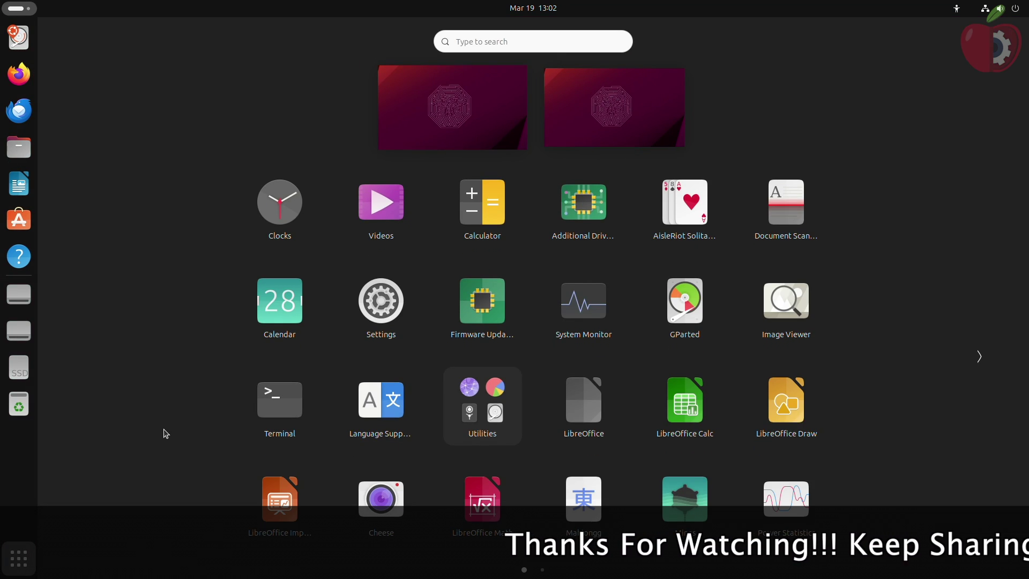
type("gl")
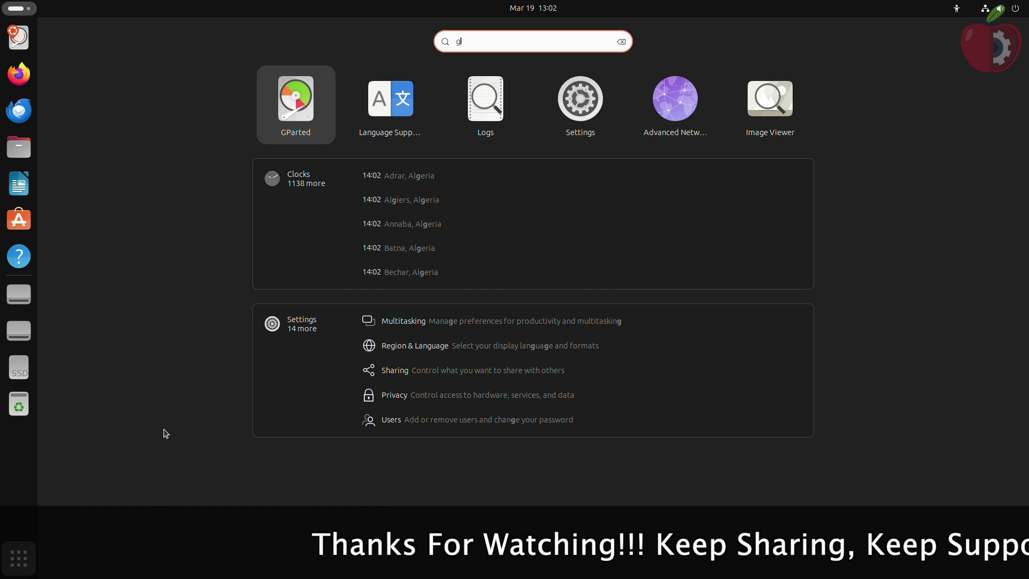
key("Return")
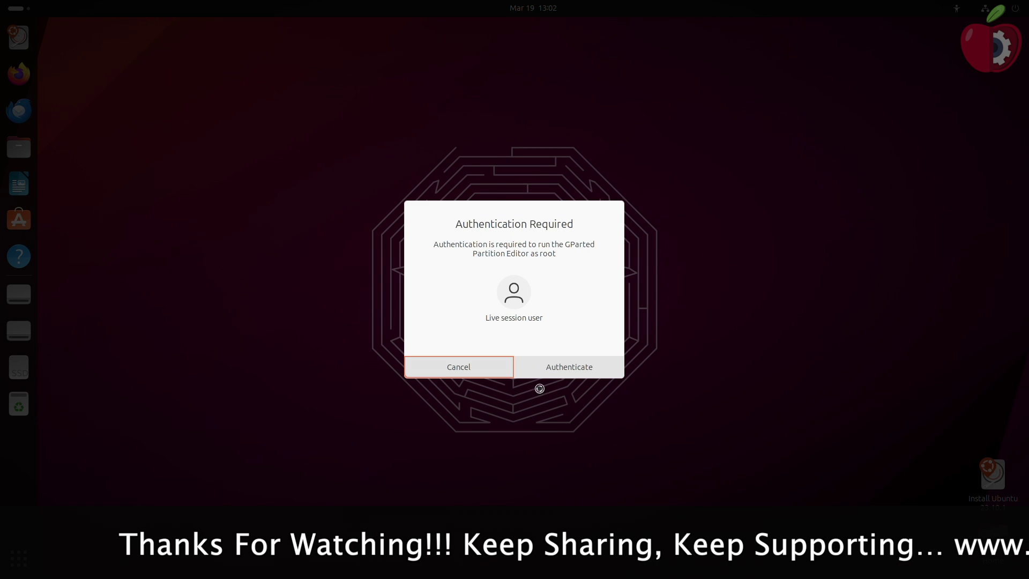
left_click(519, 368)
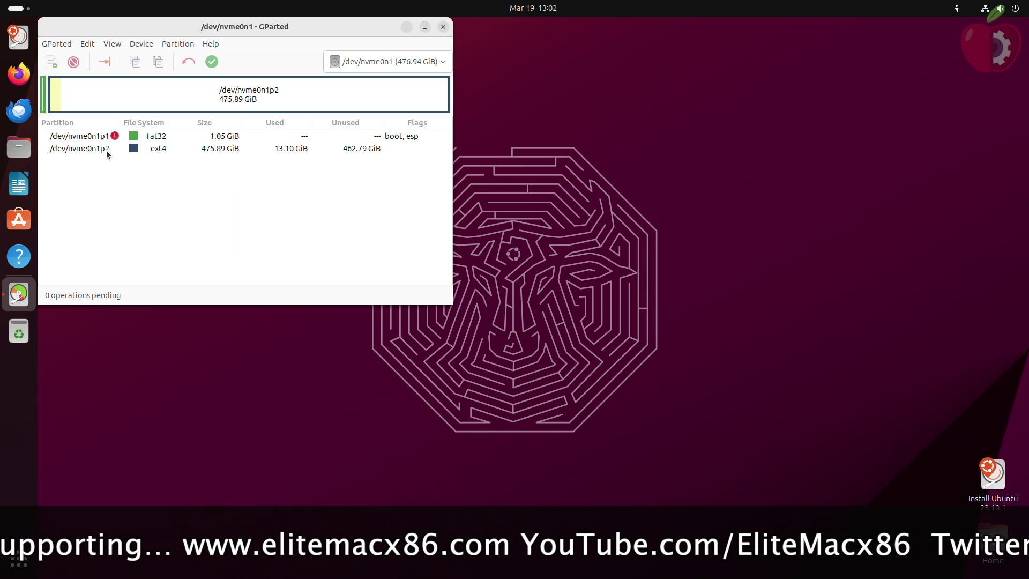
- Queue shrinking /dev/nvme0n1p2 with 204800 MiB free space following, to 275.89 GiB
left_click(107, 152)
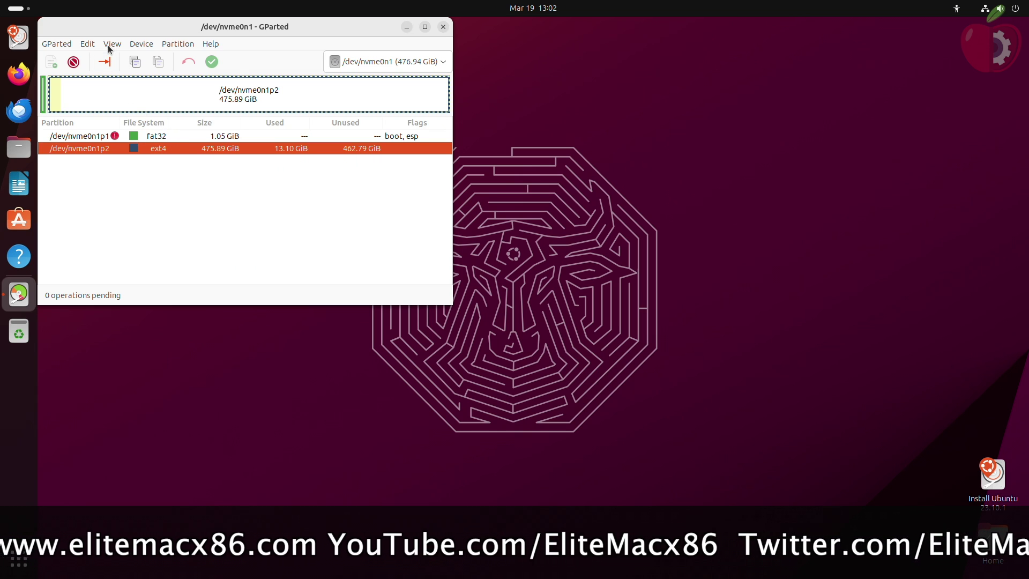
left_click(104, 62)
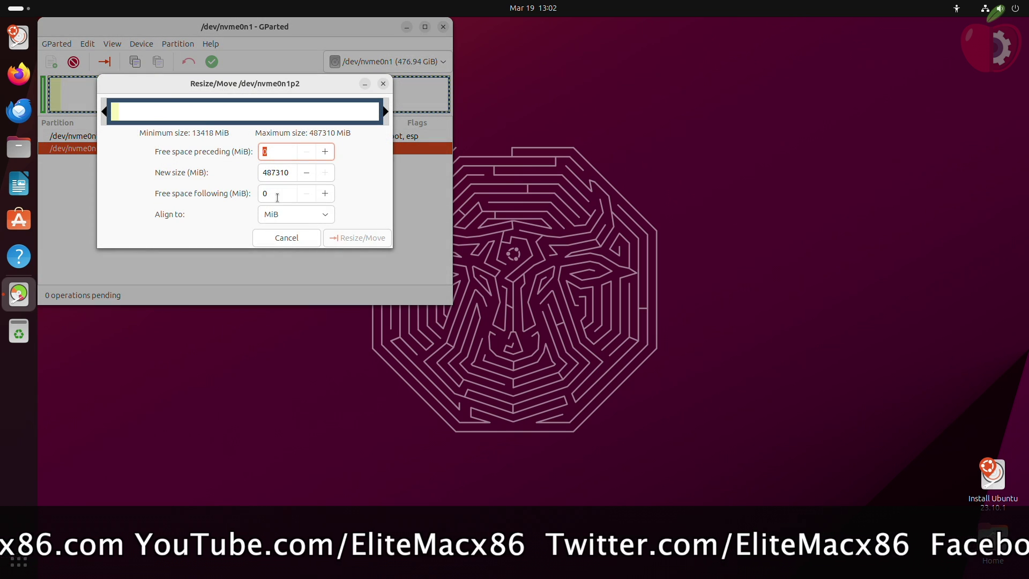
left_click(277, 195)
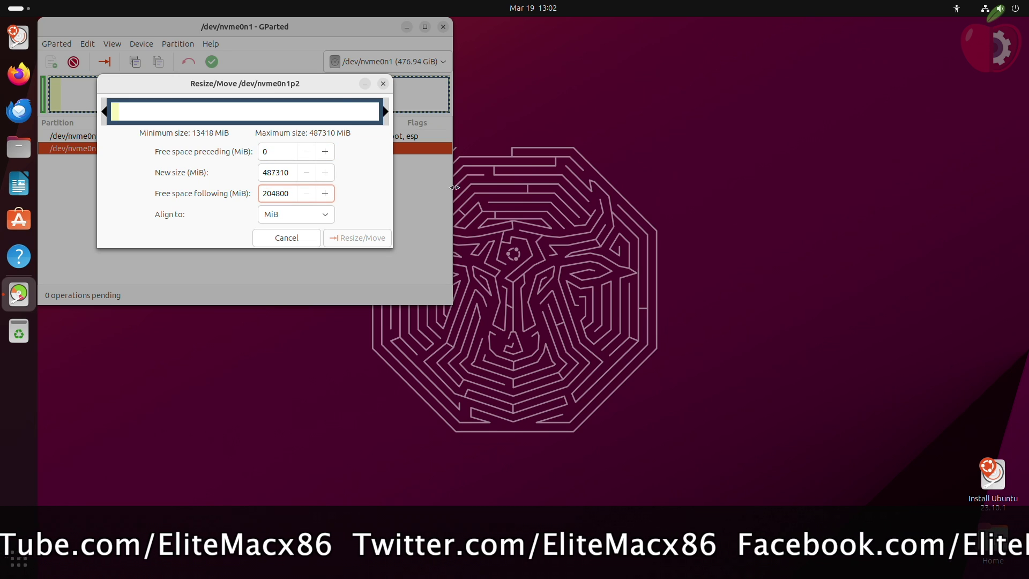
type("204800")
key("Return")
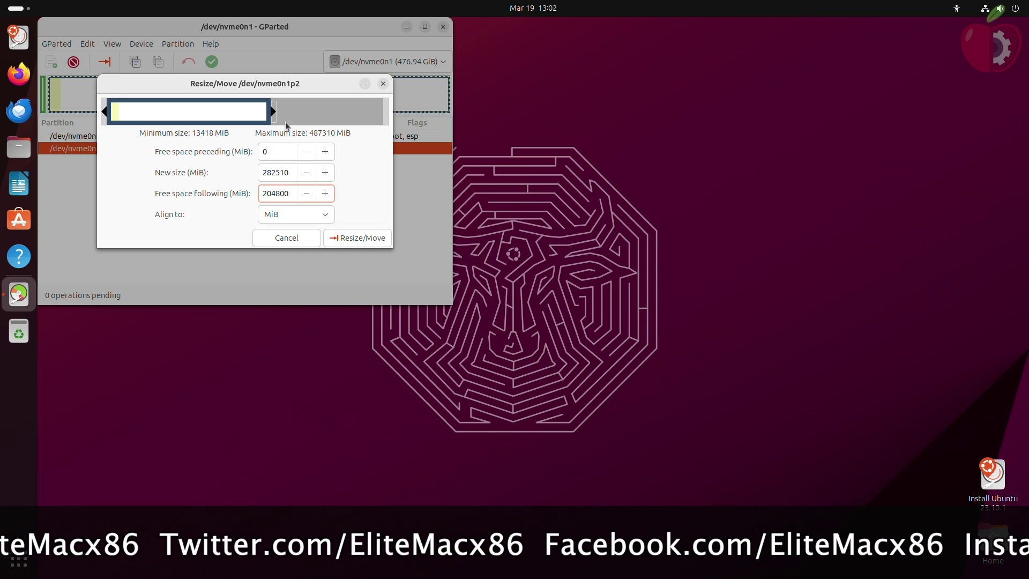
left_click(362, 239)
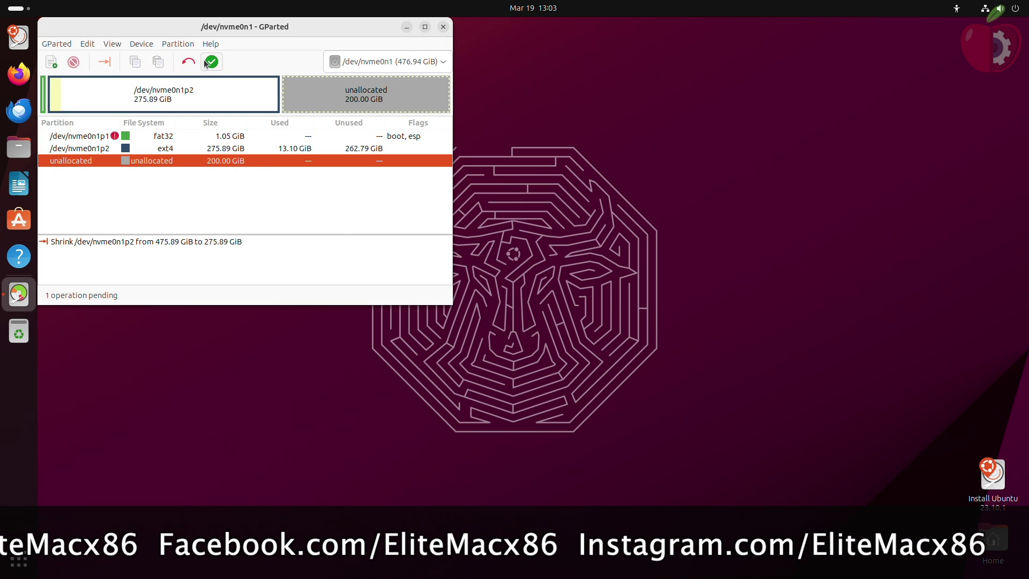
- Apply the pending shrink operation to the disk and close the report
left_click(206, 64)
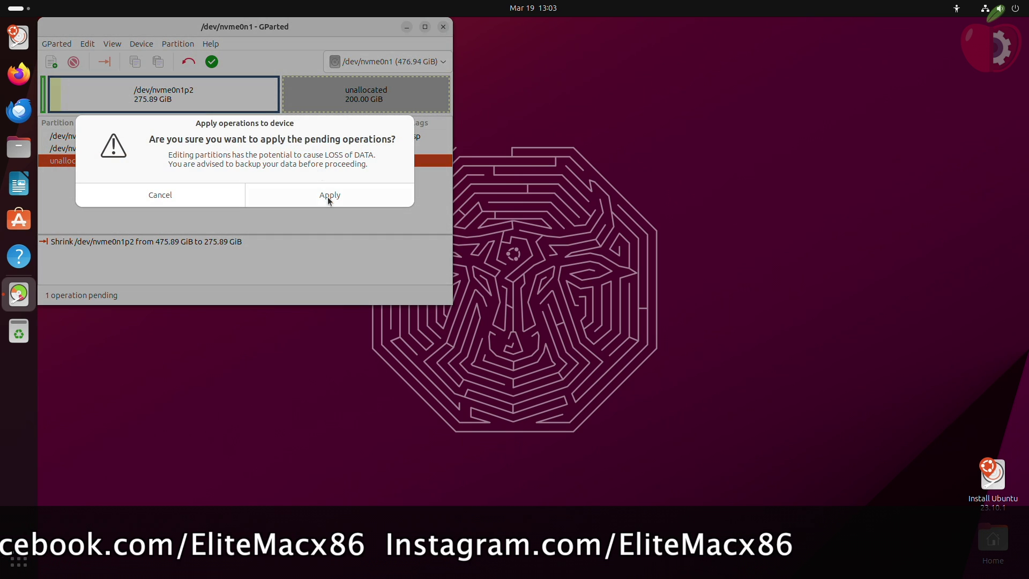
left_click(329, 197)
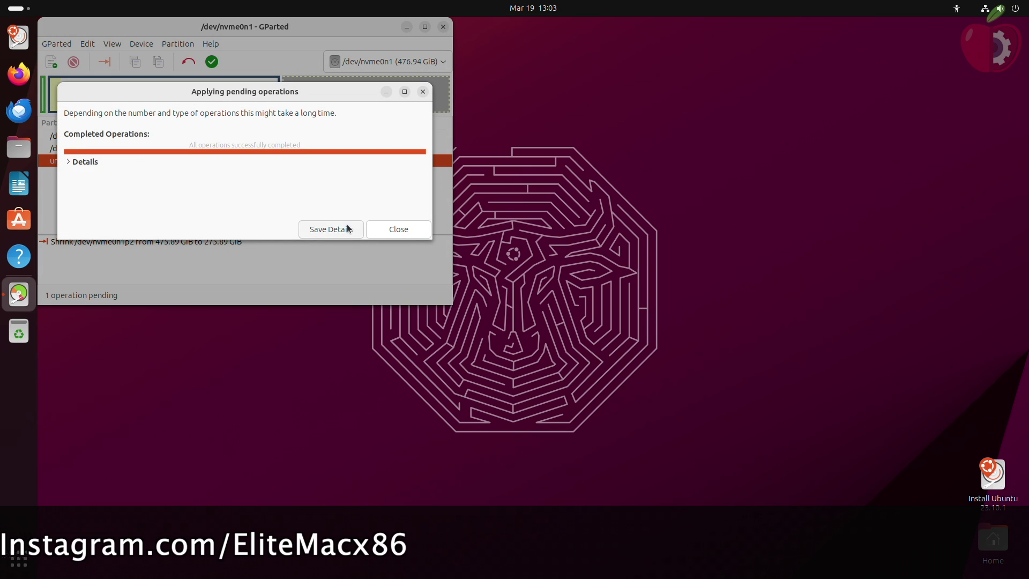
left_click(385, 229)
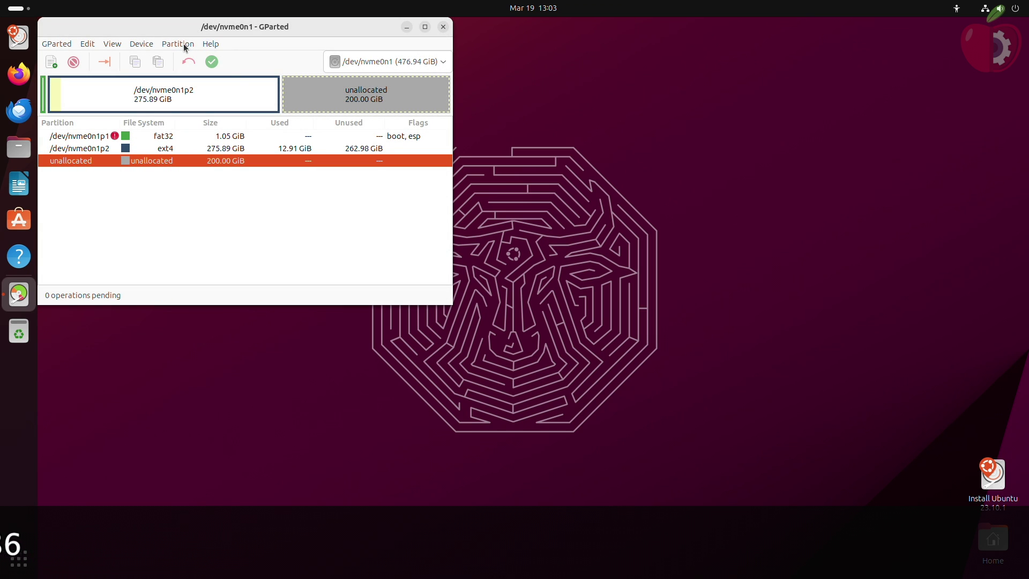
- Queue a new 200 GiB primary ntfs partition in the unallocated space
left_click(183, 45)
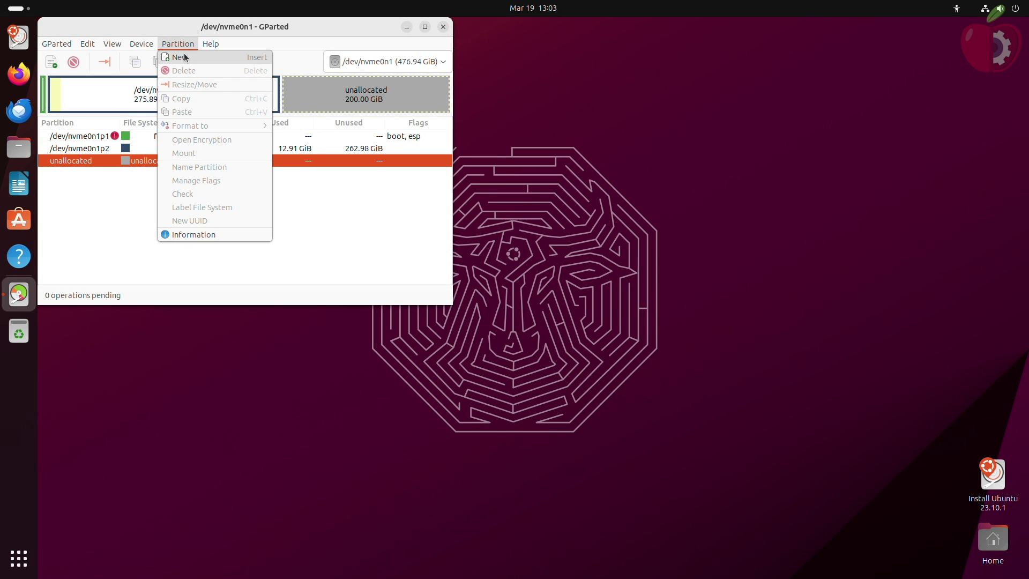
left_click(183, 57)
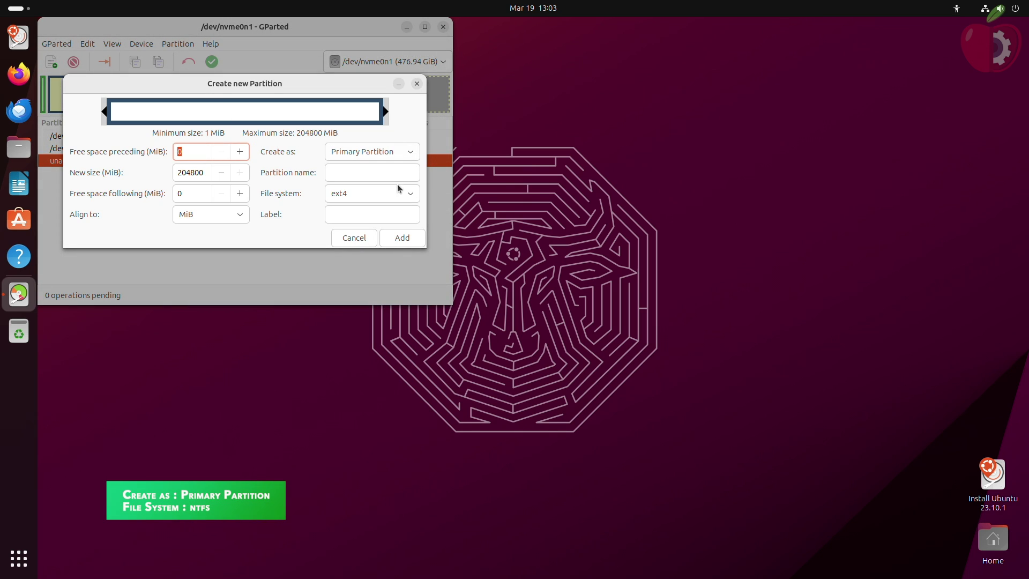
left_click(412, 151)
left_click(412, 154)
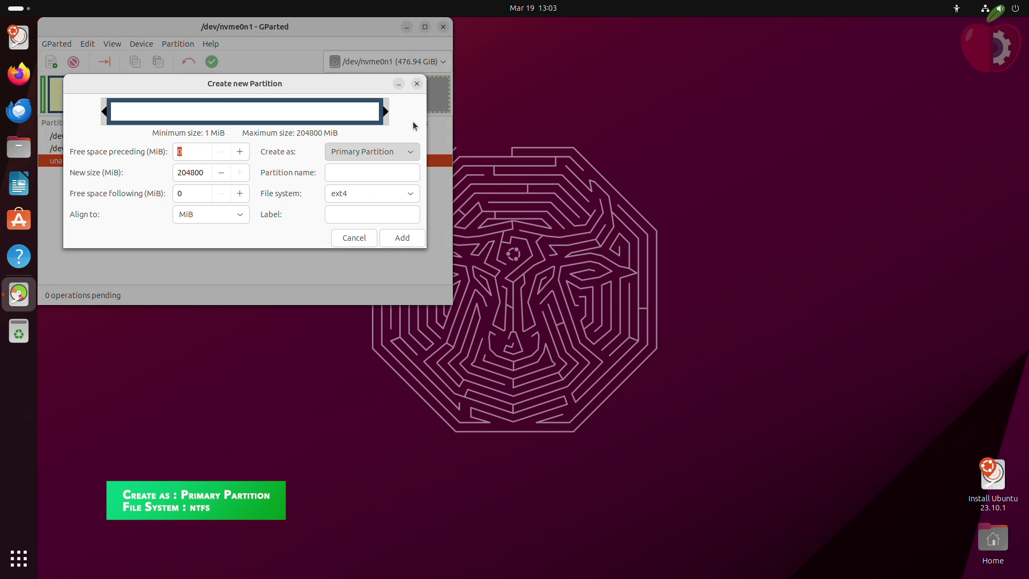
left_click(404, 196)
left_click(376, 366)
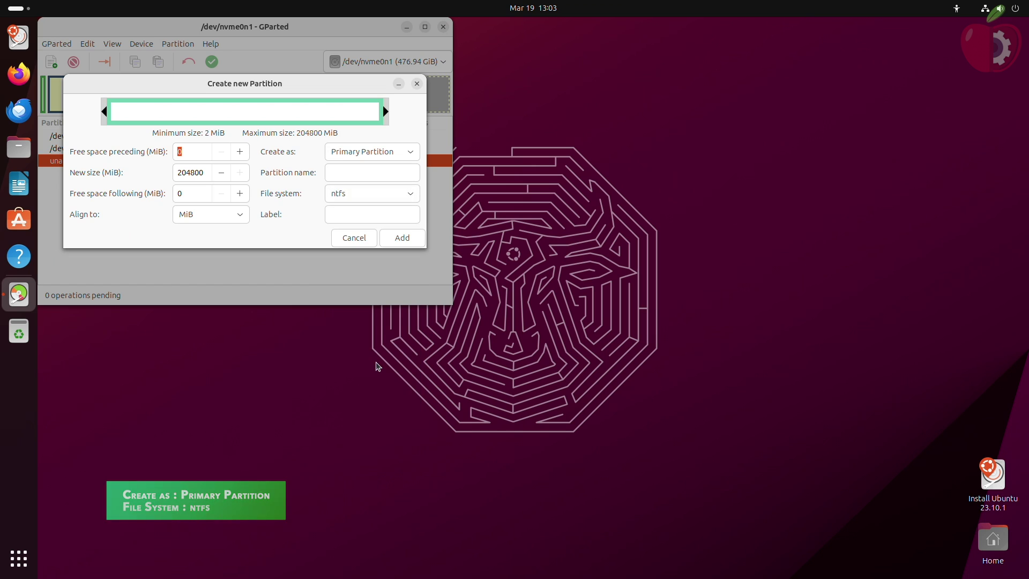
left_click(391, 239)
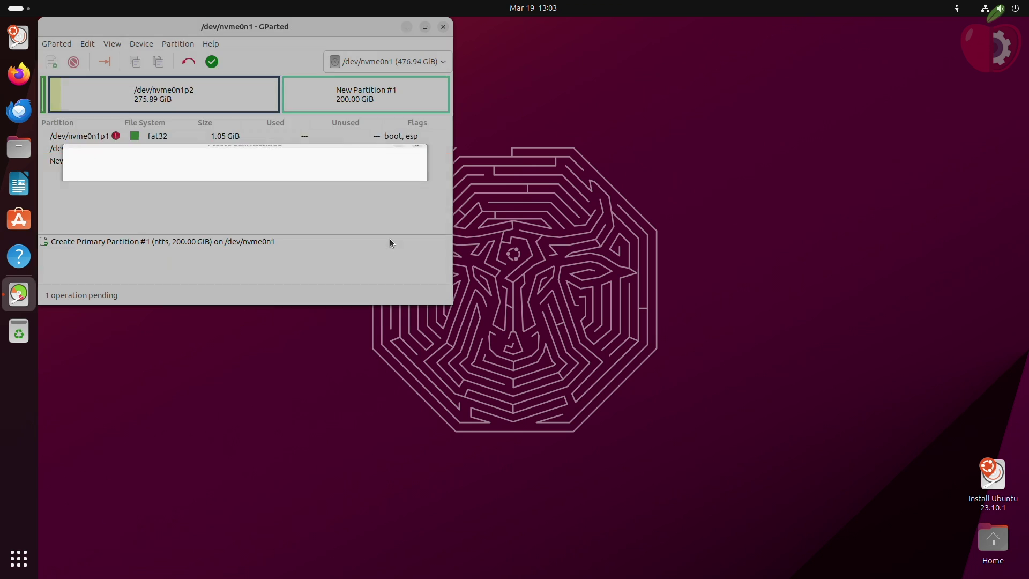
- Apply the pending partition creation to the disk and close the report
left_click(212, 62)
left_click(302, 190)
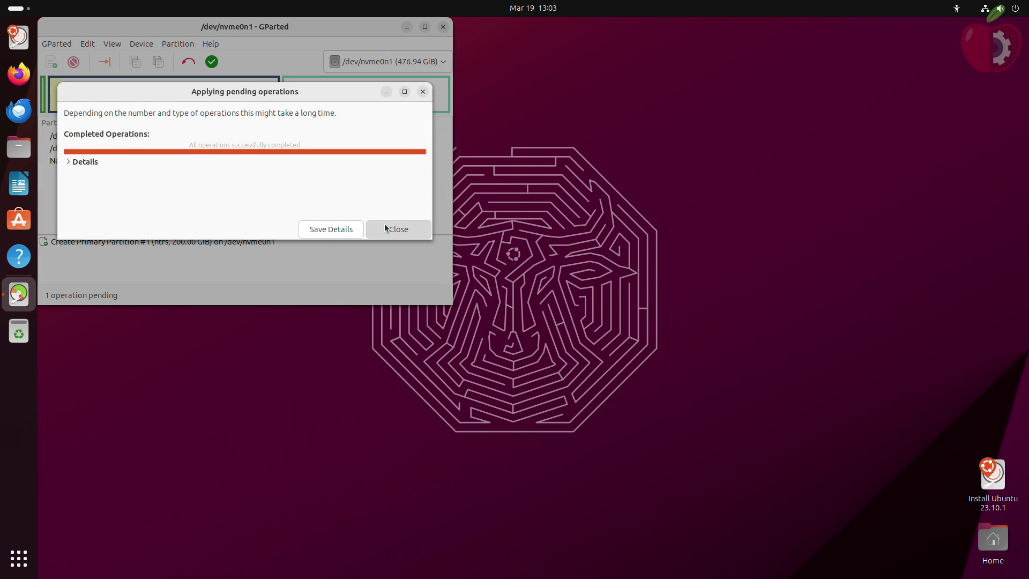
left_click(384, 224)
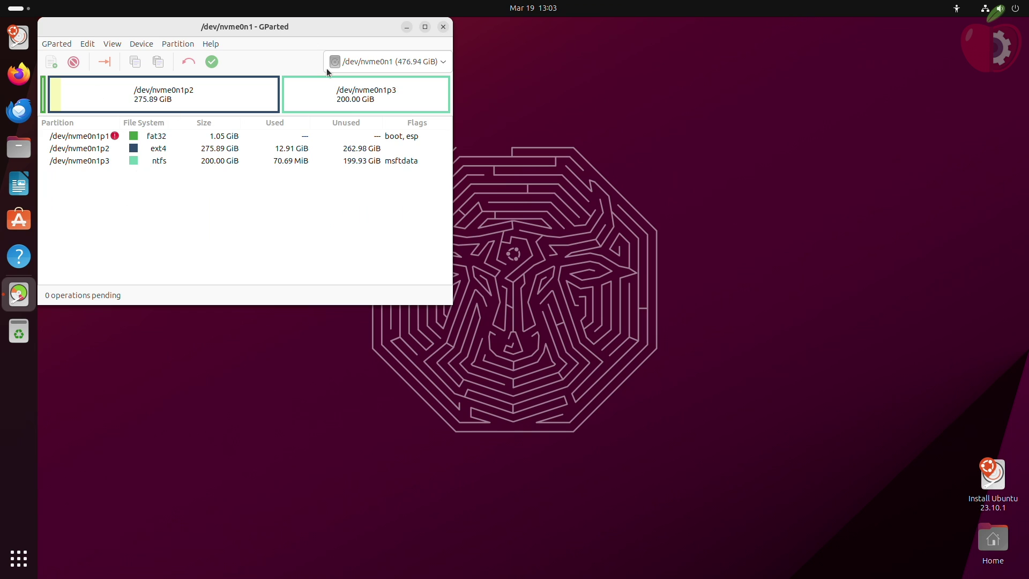
- Close GParted, restart the live session, and press F2 at startup to enter Visual BIOS
left_click(443, 28)
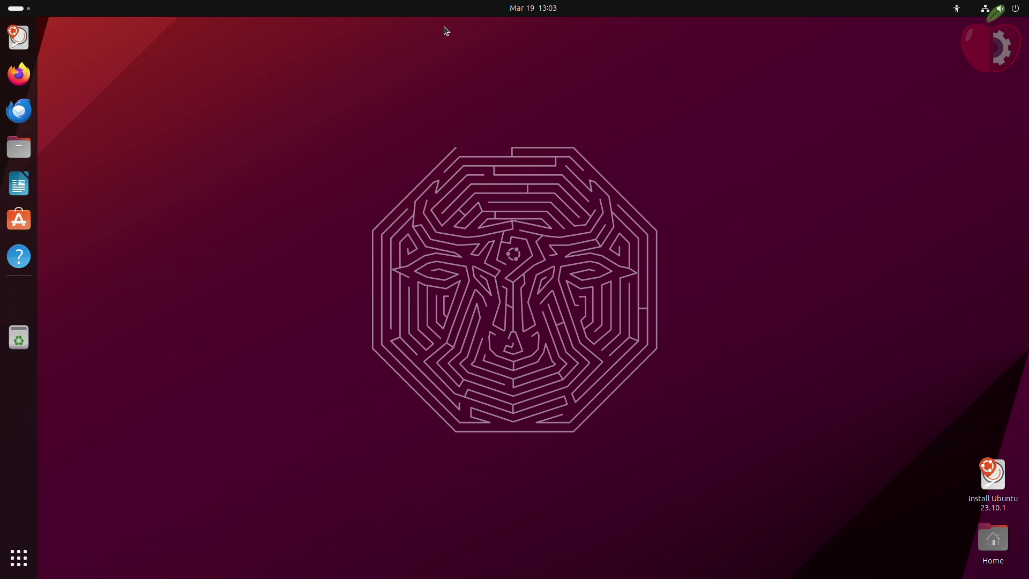
left_click(1000, 9)
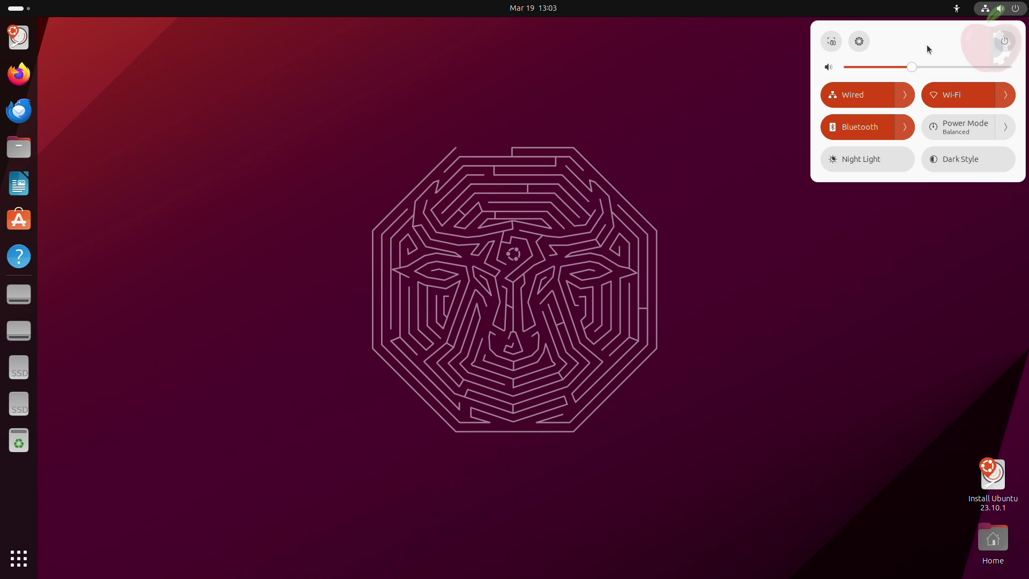
left_click(1002, 42)
left_click(864, 134)
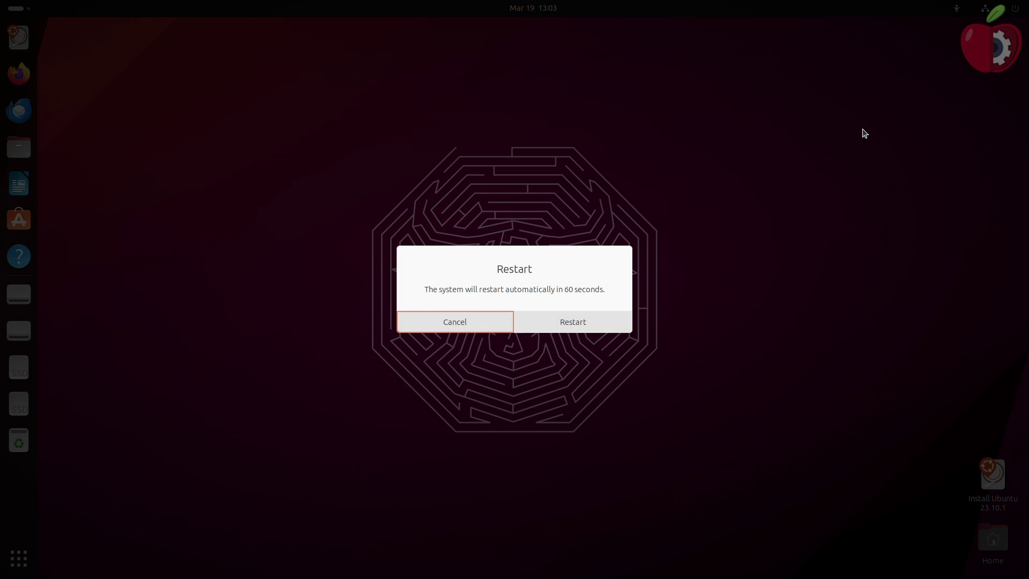
left_click(549, 318)
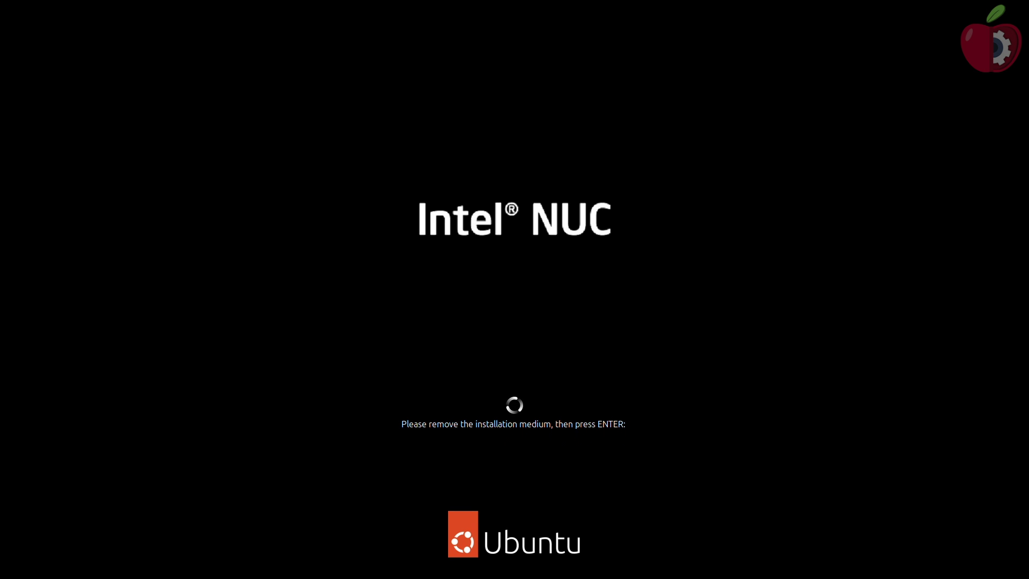
key("Return")
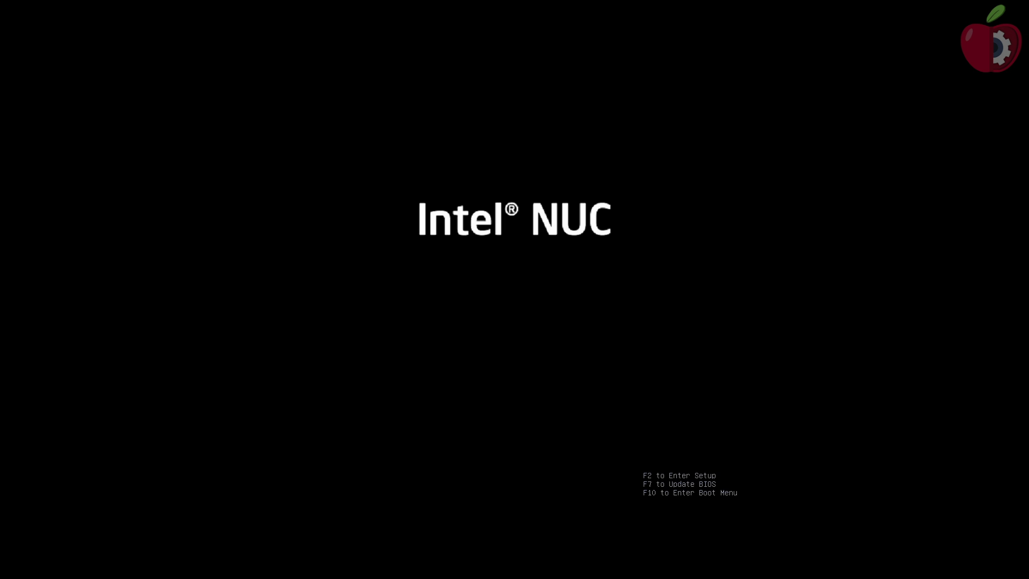
key("F2")
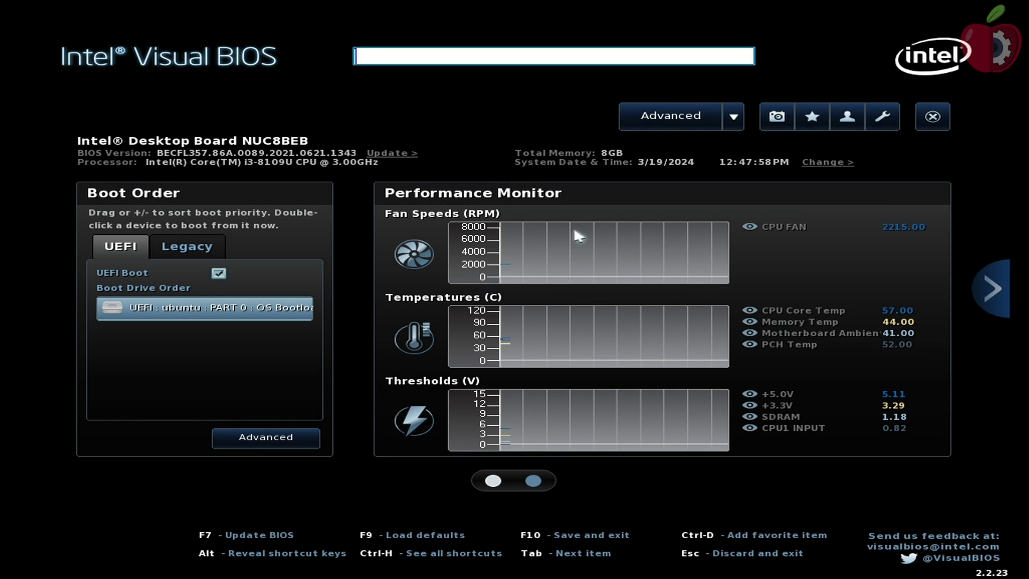
- Set Chipset SATA Mode to AHCI under Advanced > Devices > SATA
left_click(669, 116)
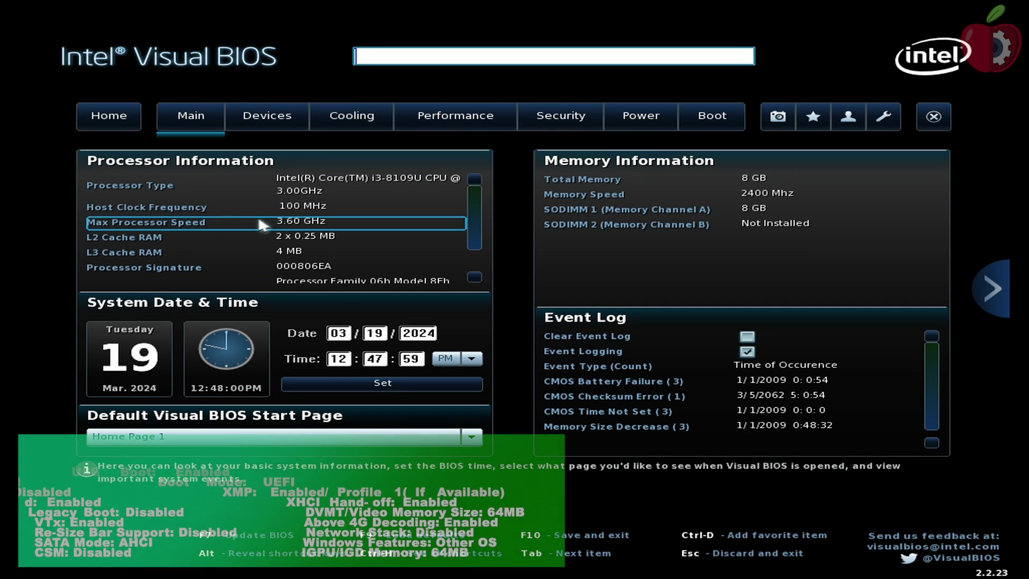
left_click(257, 119)
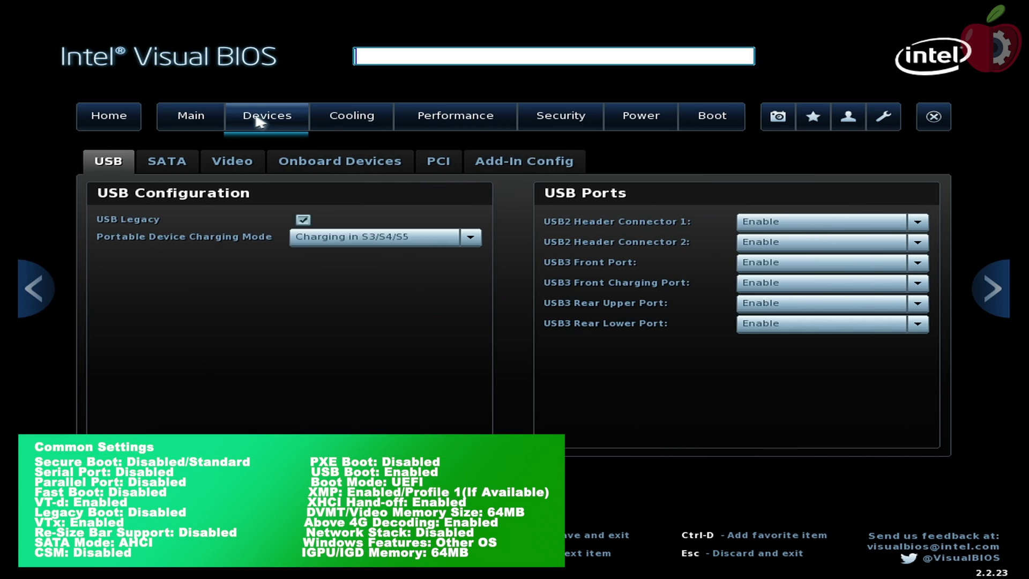
left_click(185, 169)
left_click(343, 239)
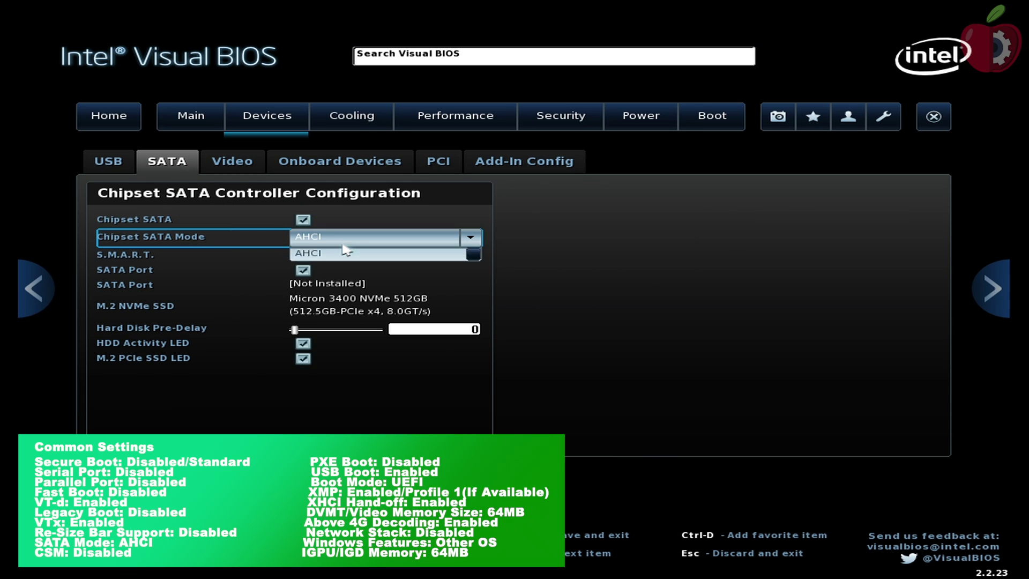
left_click(333, 268)
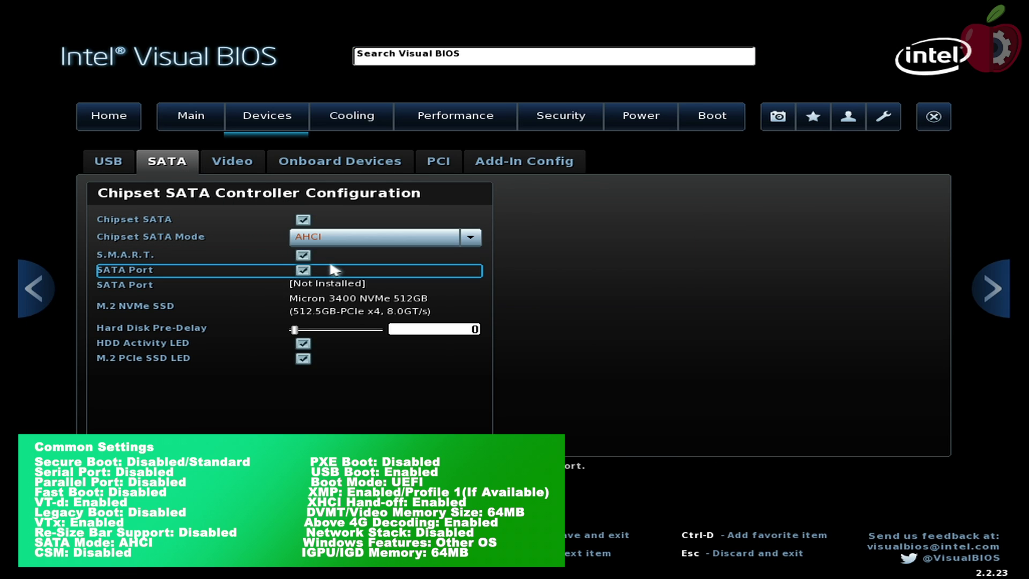
- Keep IGD Minimum Memory at 64 MB and bring up the Security page
left_click(247, 166)
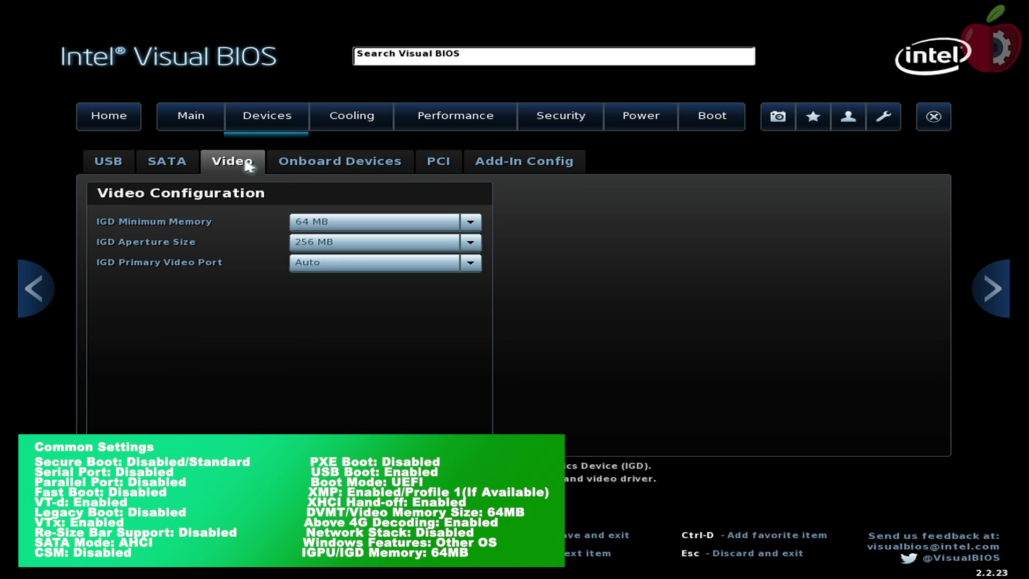
left_click(327, 222)
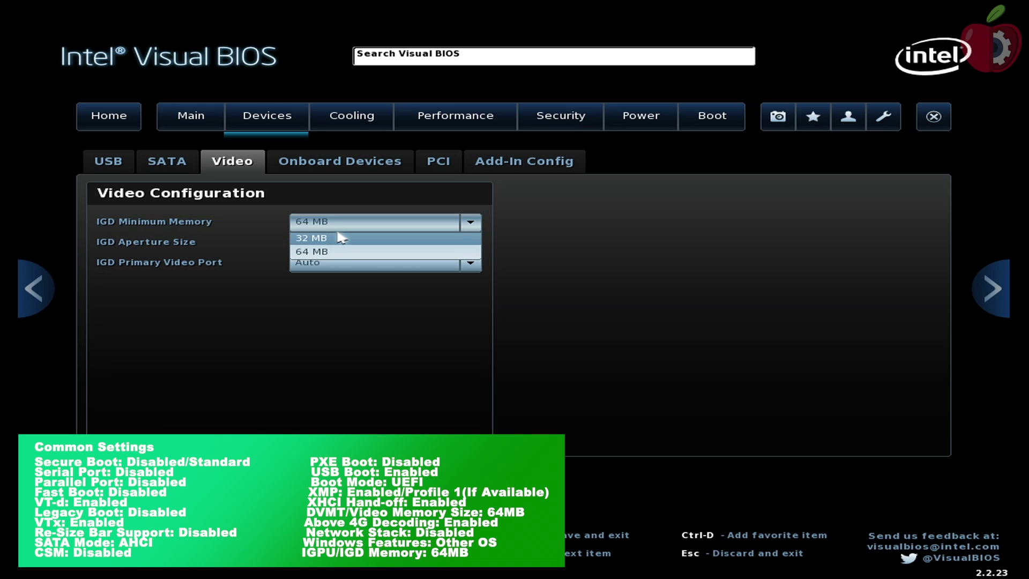
left_click(324, 251)
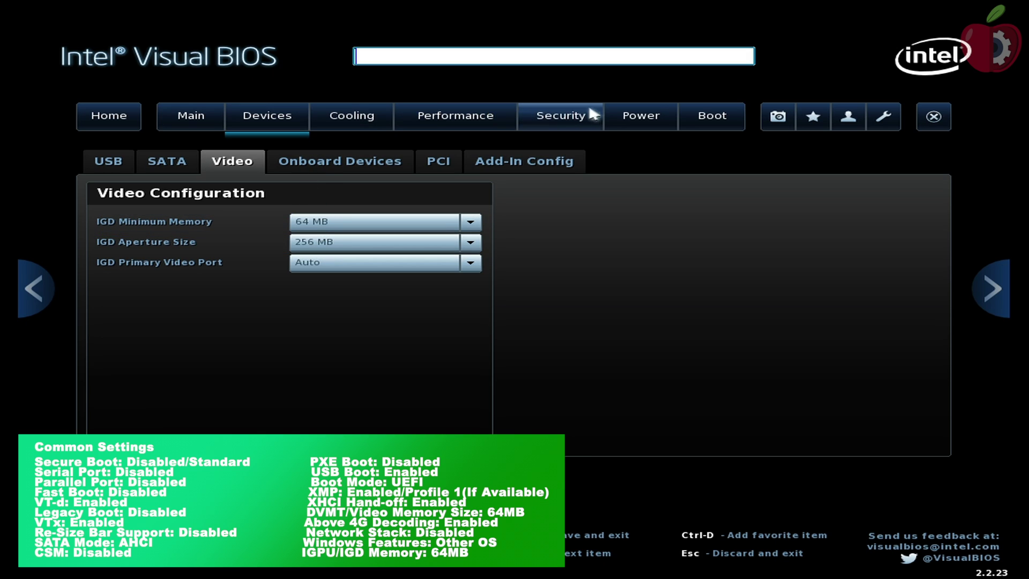
left_click(560, 121)
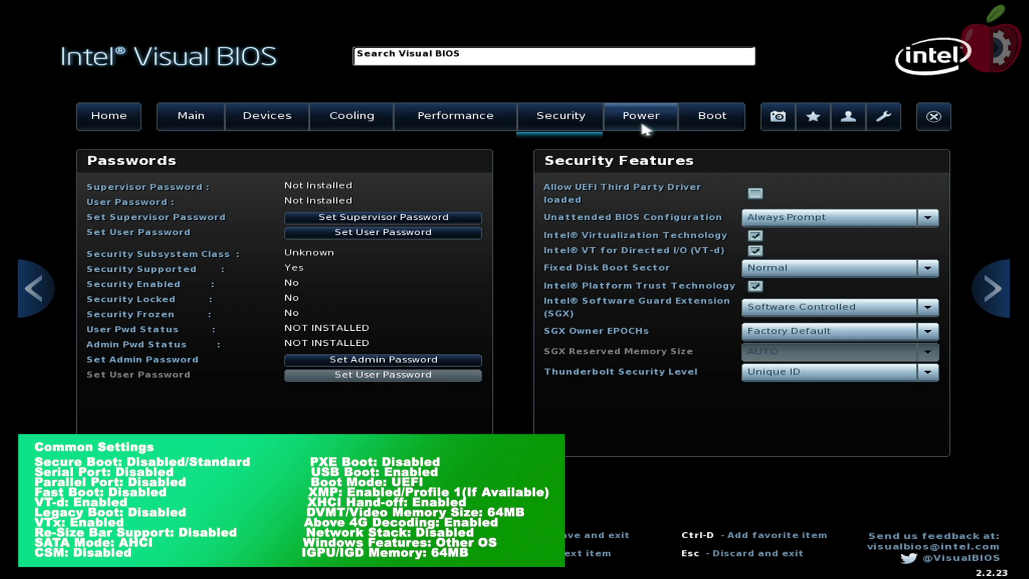
- Keep UEFI Boot on and Fast Boot off, boot network devices last, and disable Network Boot
left_click(713, 116)
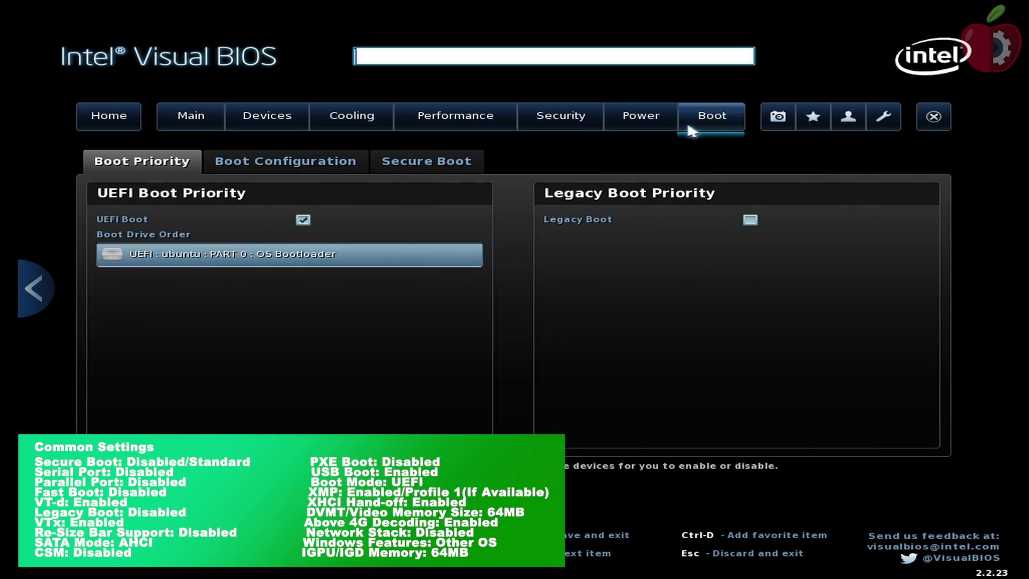
left_click(303, 220)
left_click(303, 220)
left_click(292, 167)
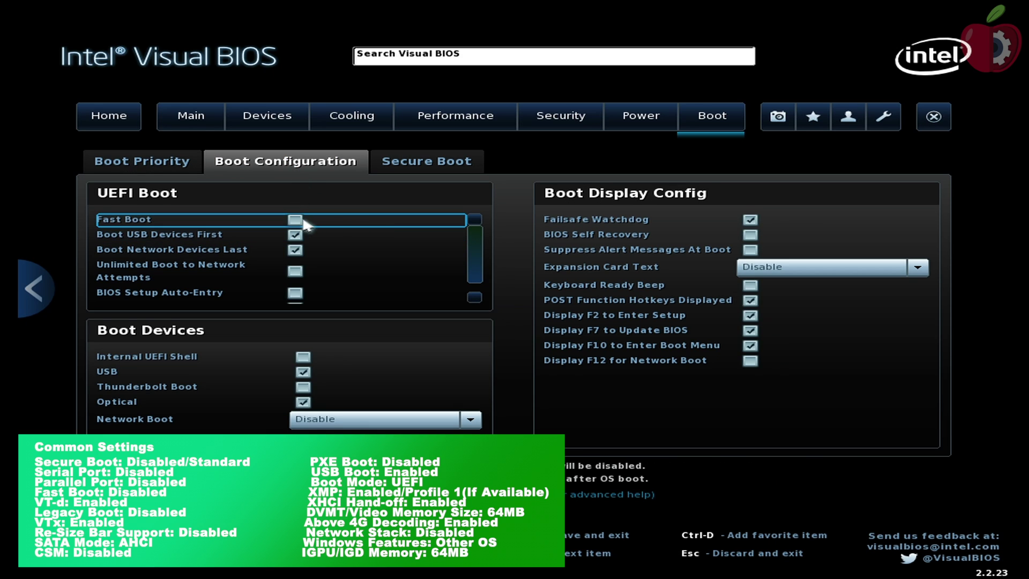
left_click(296, 220)
left_click(295, 220)
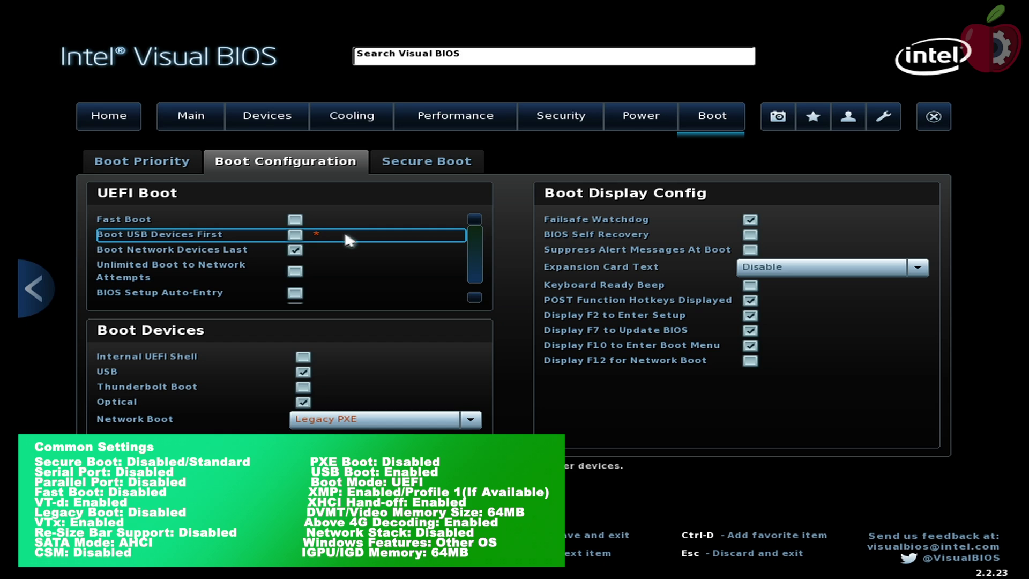
left_click(294, 251)
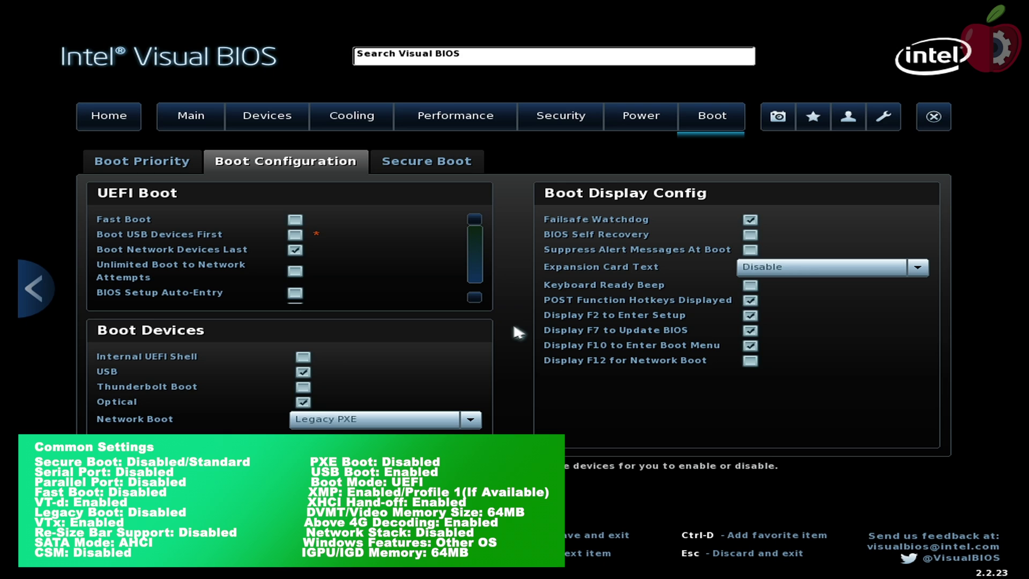
left_click(441, 418)
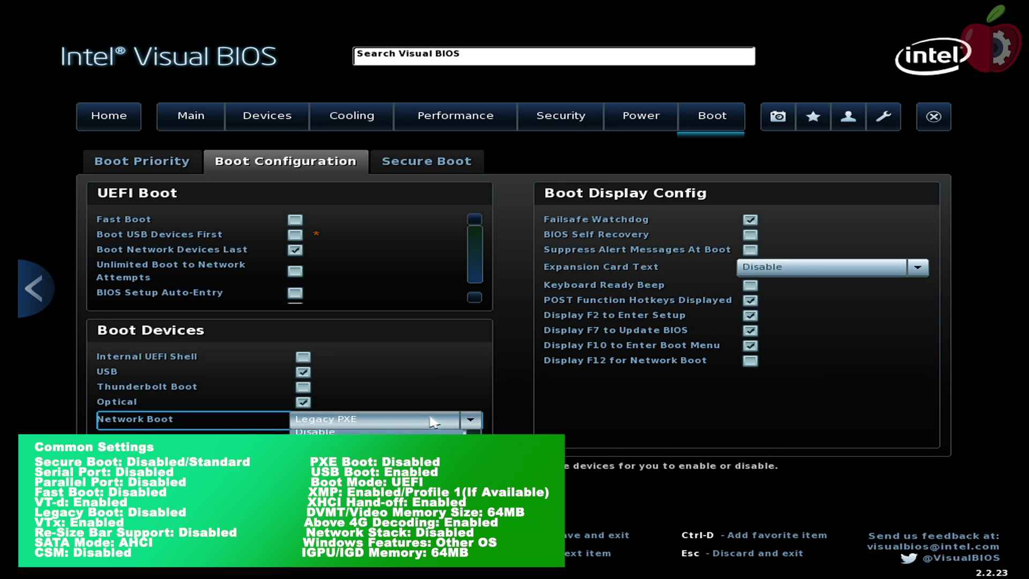
left_click(431, 433)
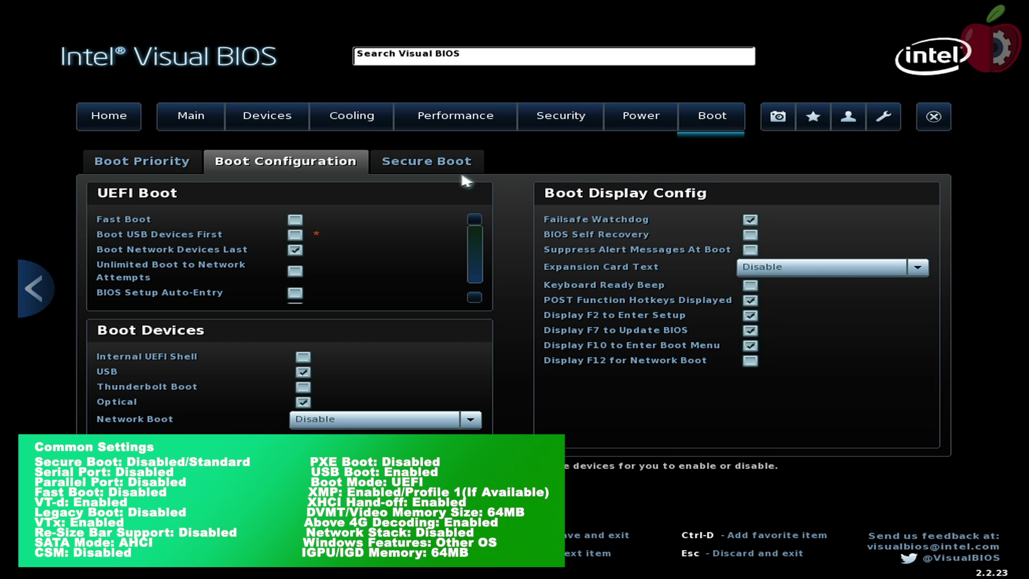
- Turn Secure Boot off, then save the changes and exit the BIOS
left_click(436, 172)
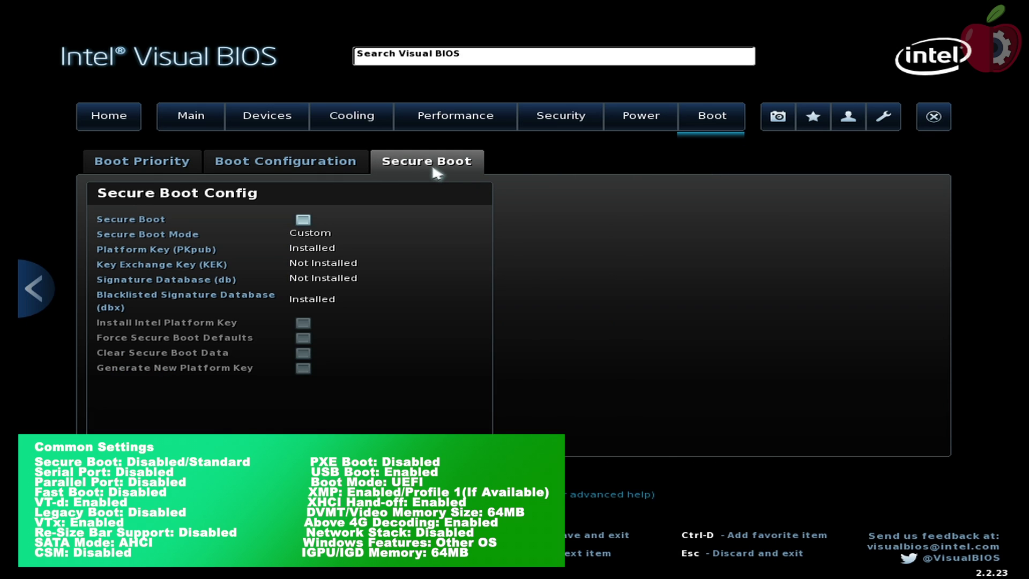
left_click(303, 221)
left_click(303, 220)
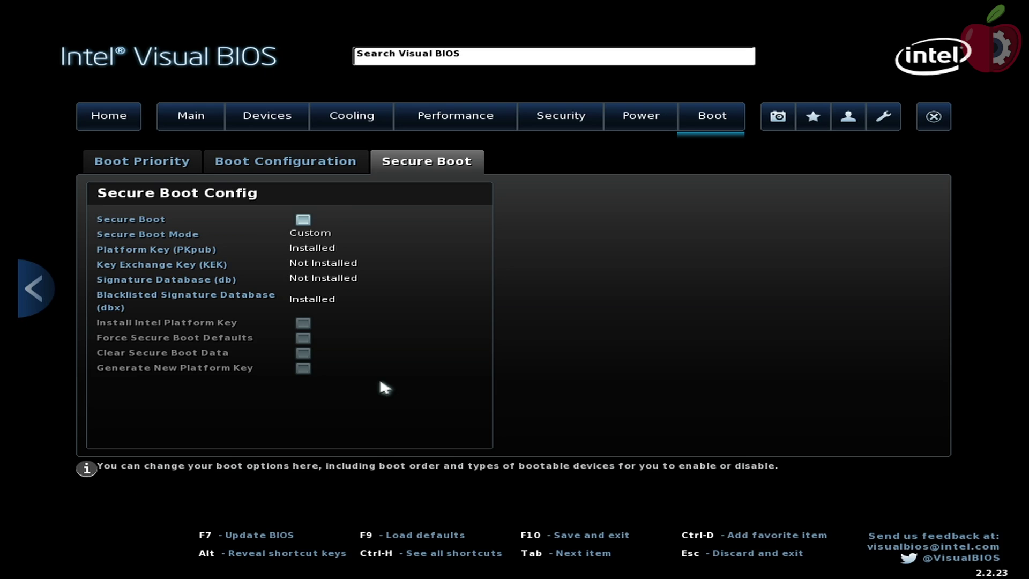
key("Escape")
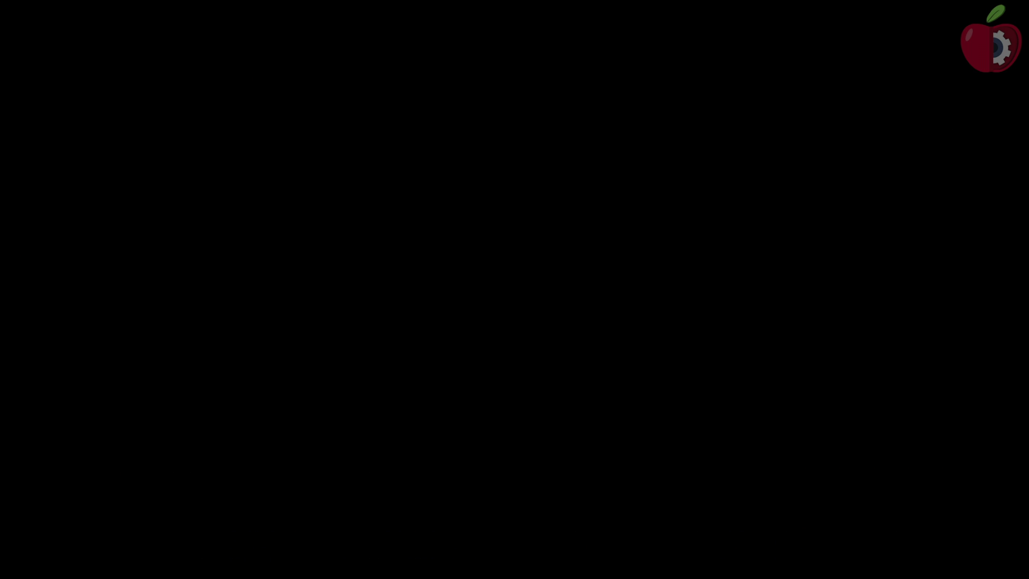
- Open the F10 Boot Menu at startup and boot the ubuntu entry
key("F10")
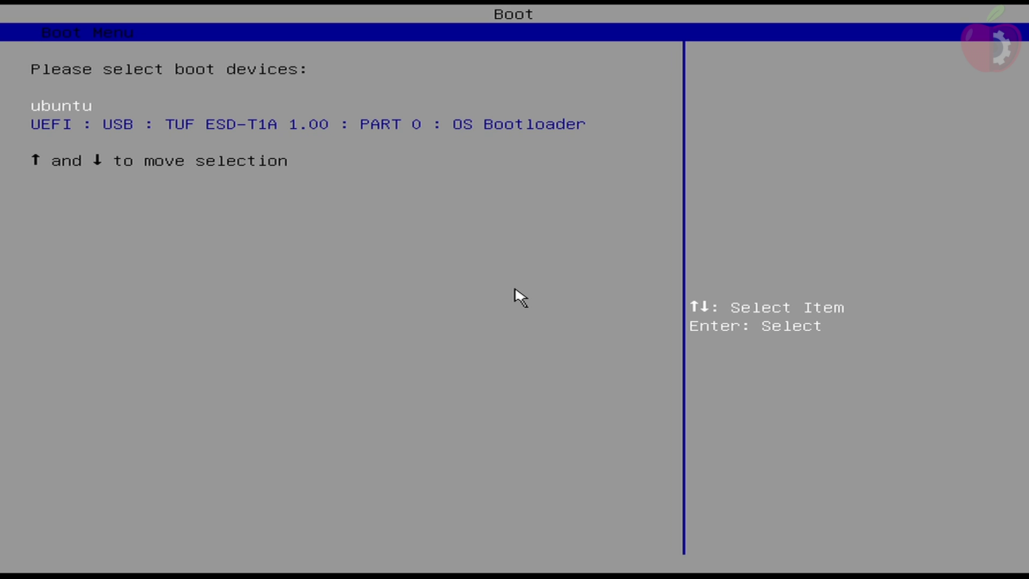
key("Up")
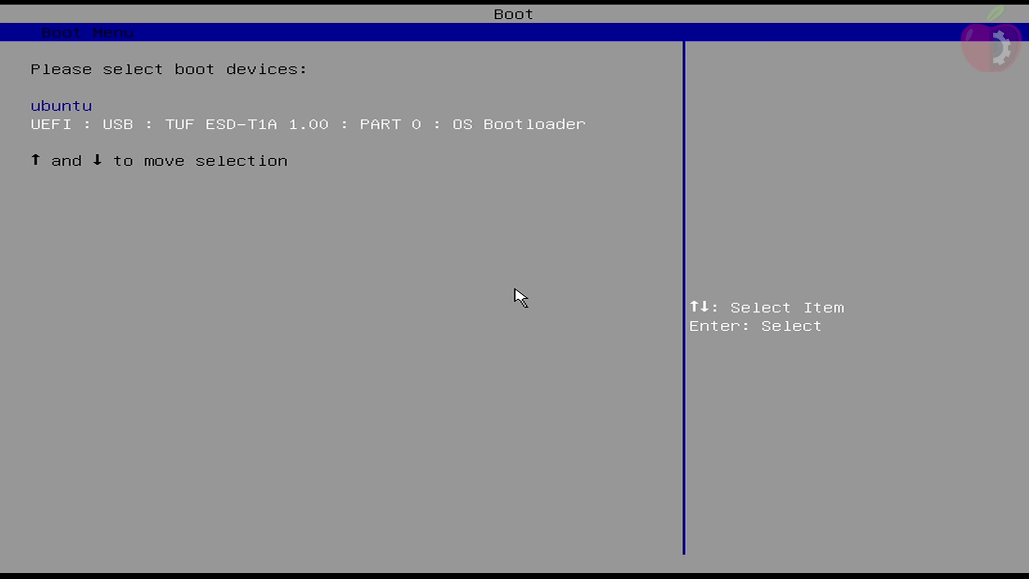
key("Return")
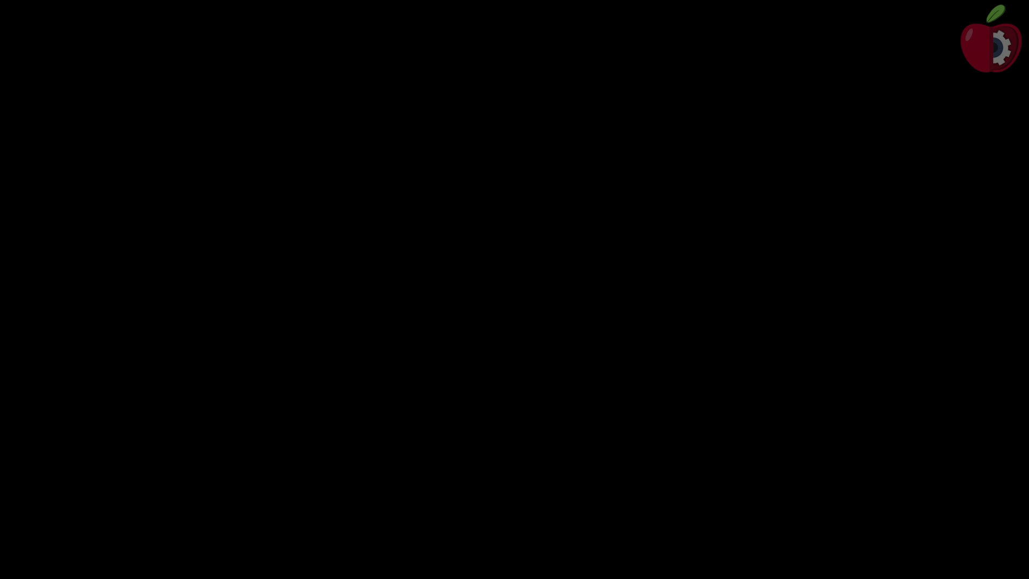
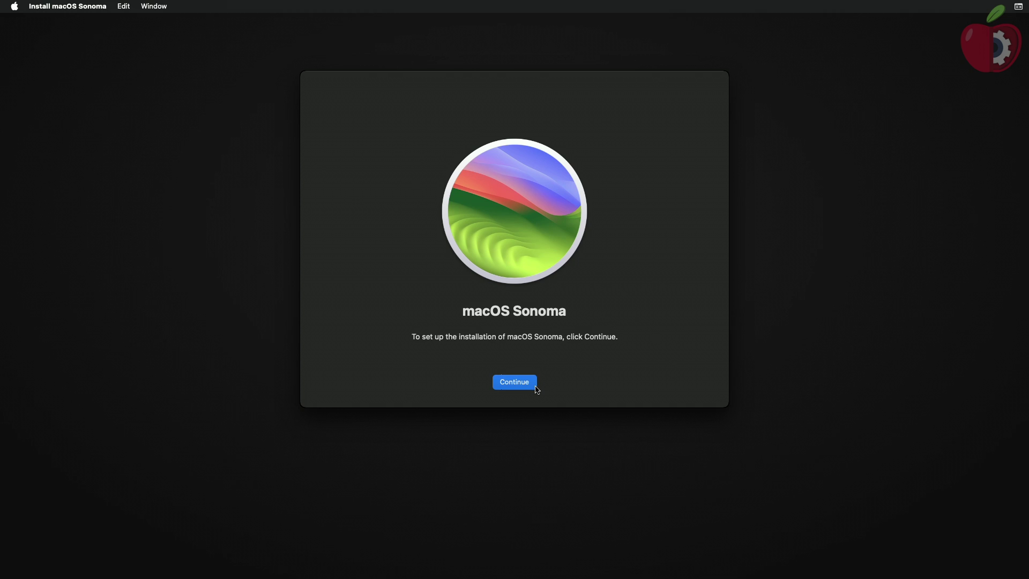
- Accept the macOS Sonoma license and choose Macintosh HD as the install disk
left_click(536, 385)
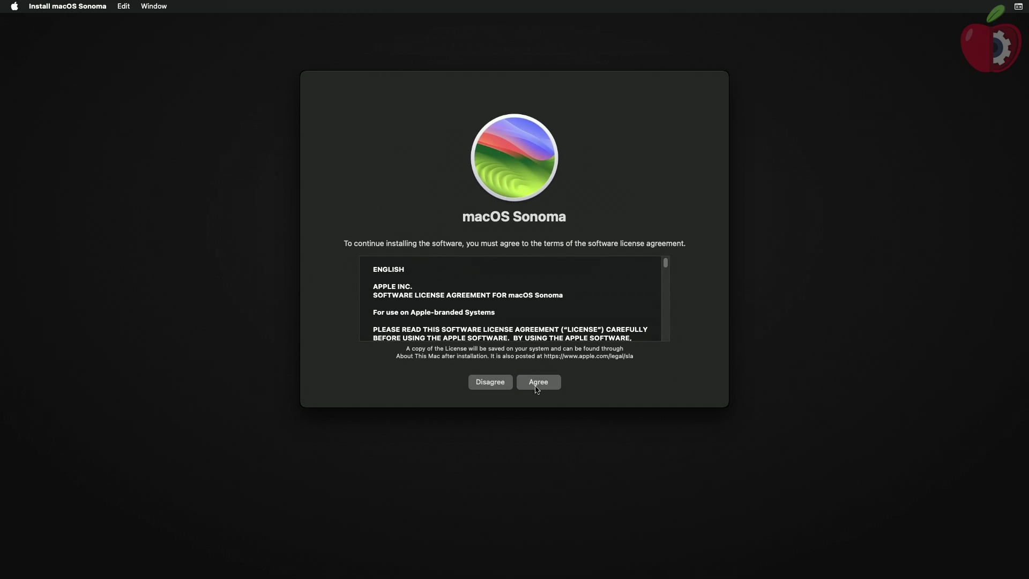
left_click(536, 390)
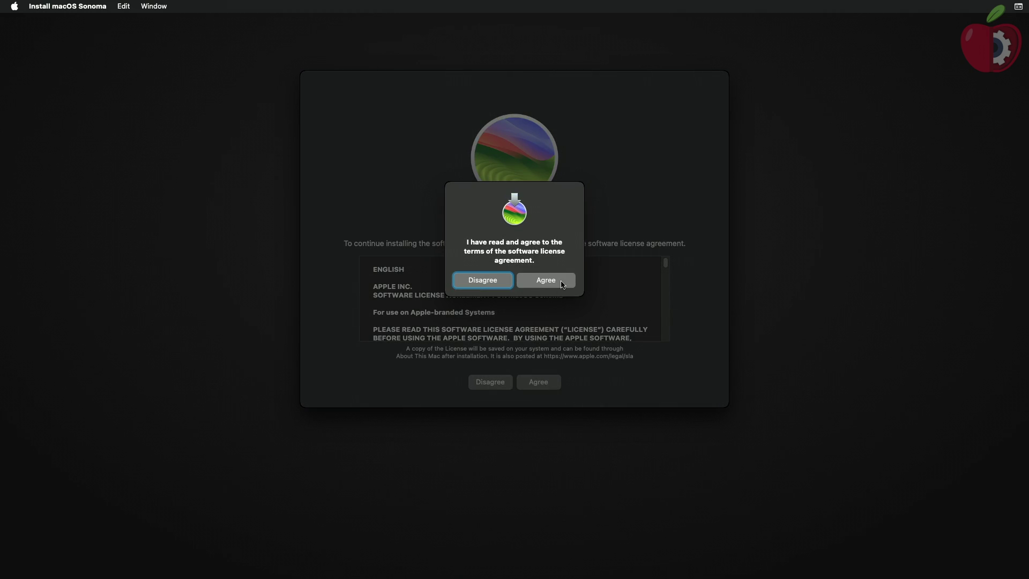
left_click(562, 284)
left_click(473, 312)
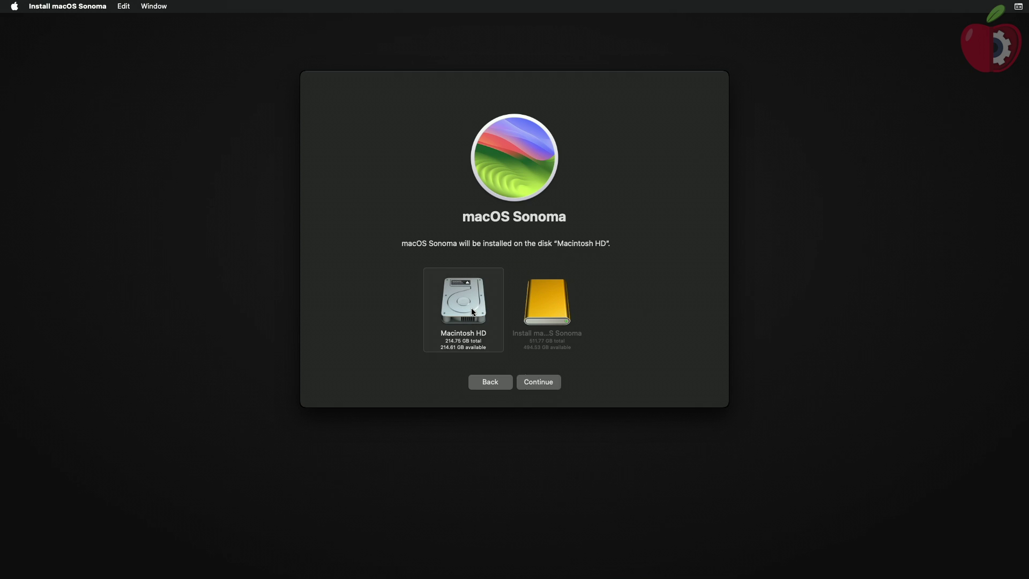
left_click(557, 385)
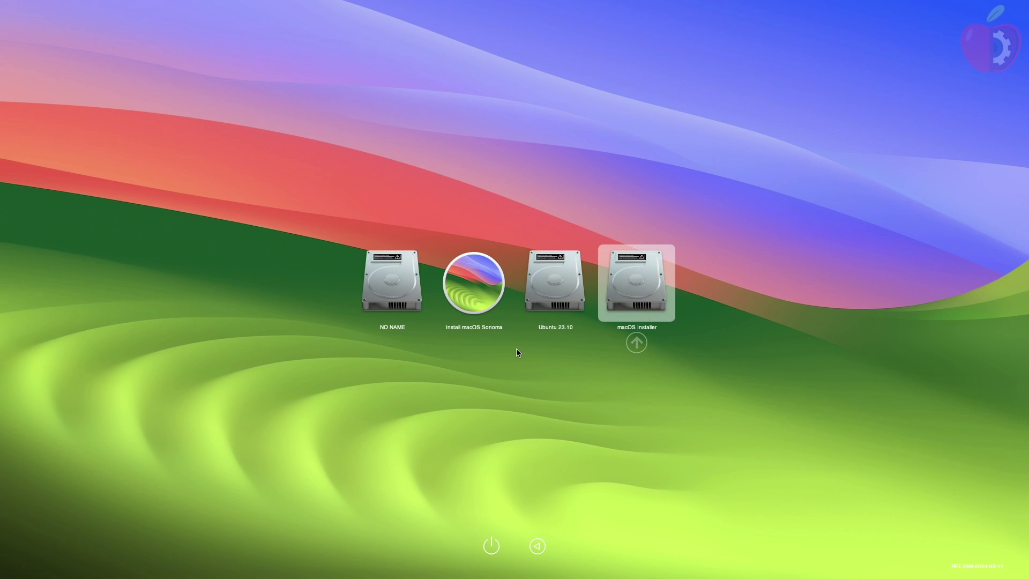
- Boot the macOS Installer entry from the OpenCore picker on each reboot
key("Return")
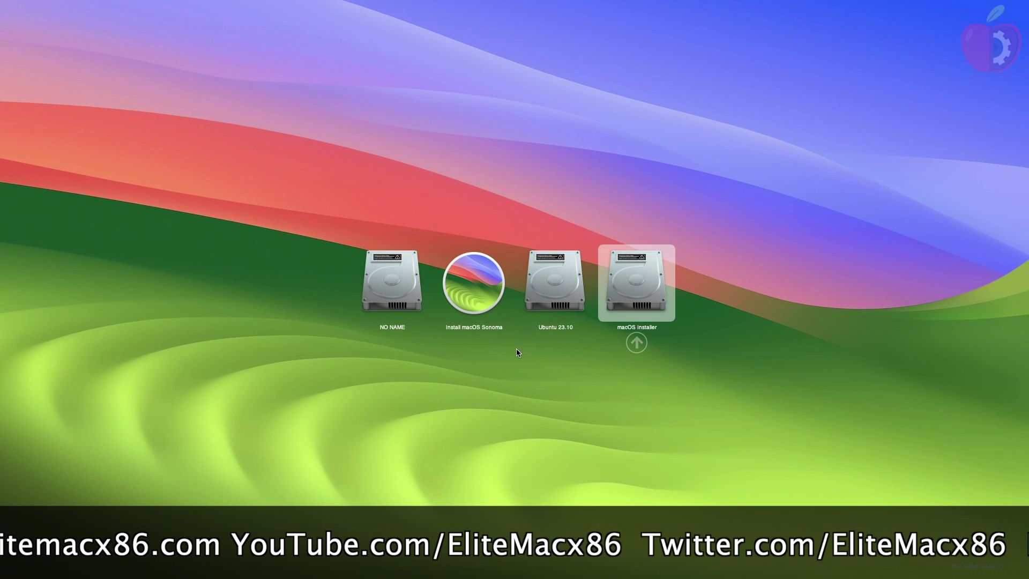
key("Return")
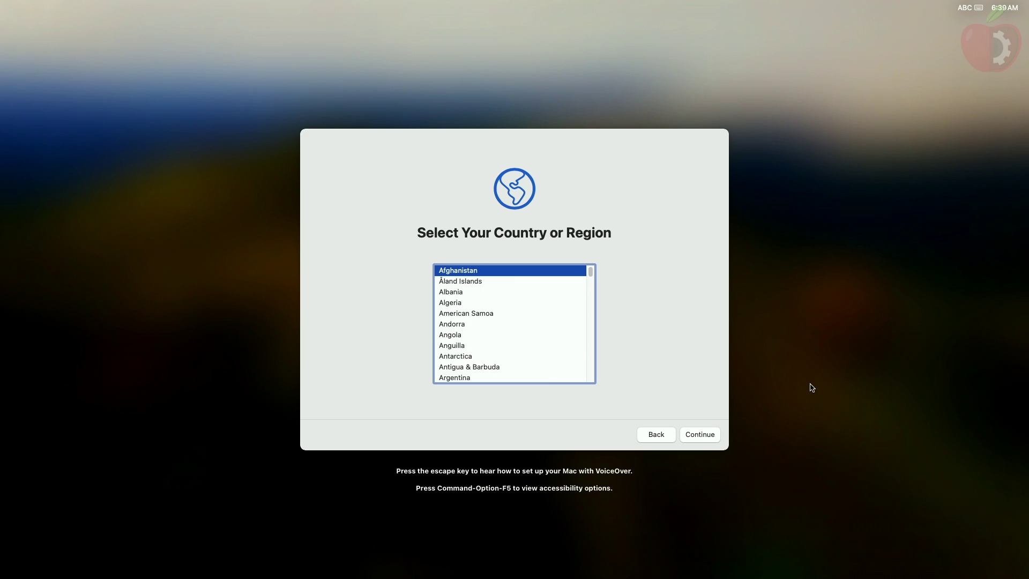
- Choose United States as the country and continue past languages and accessibility
key("u")
scroll(495, 349, "down", 3)
left_click(500, 362)
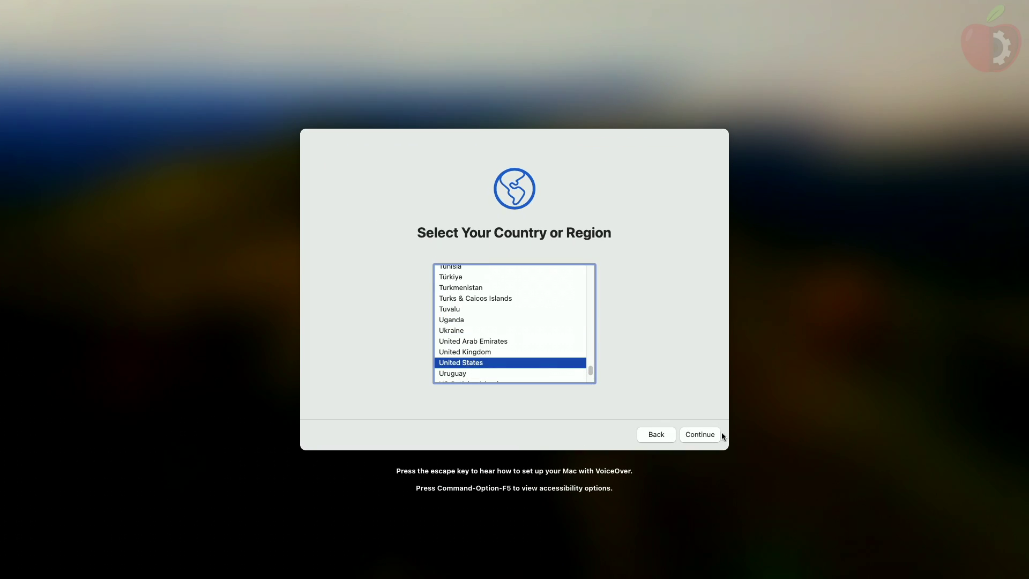
left_click(704, 433)
left_click(703, 433)
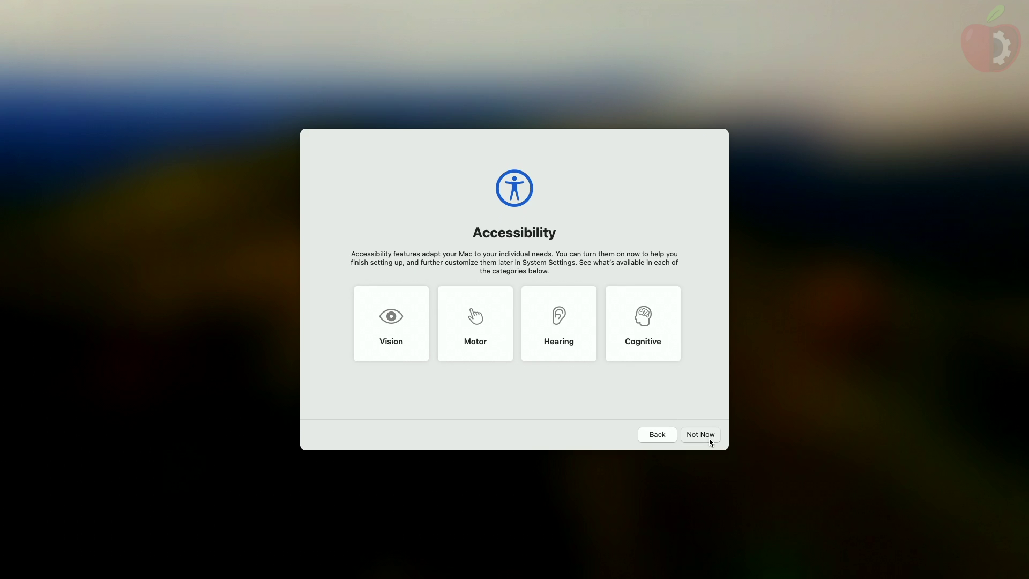
left_click(708, 438)
- Skip data migration and Apple ID sign-in, and agree to the terms and conditions
left_click(323, 435)
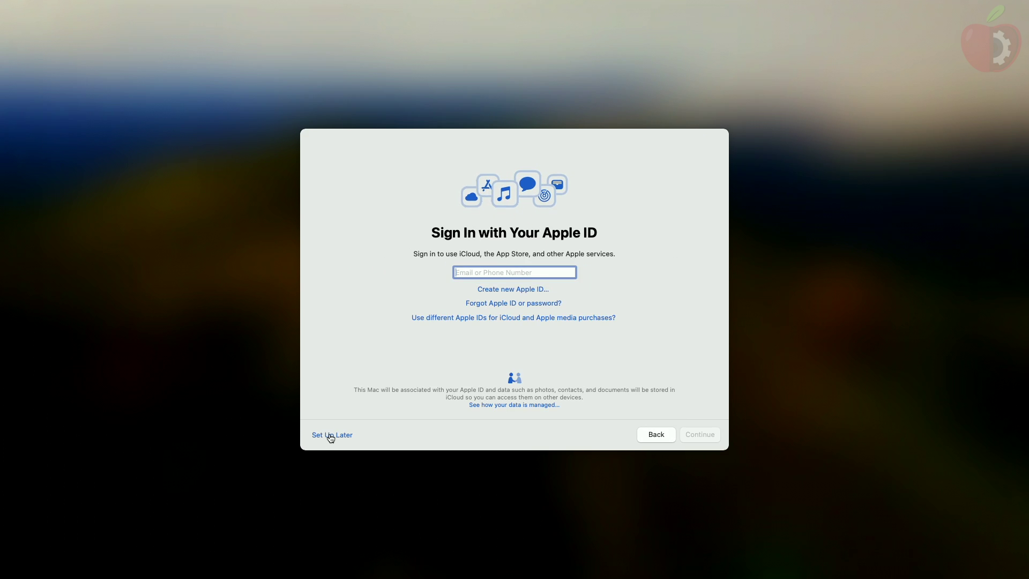
left_click(330, 436)
left_click(546, 339)
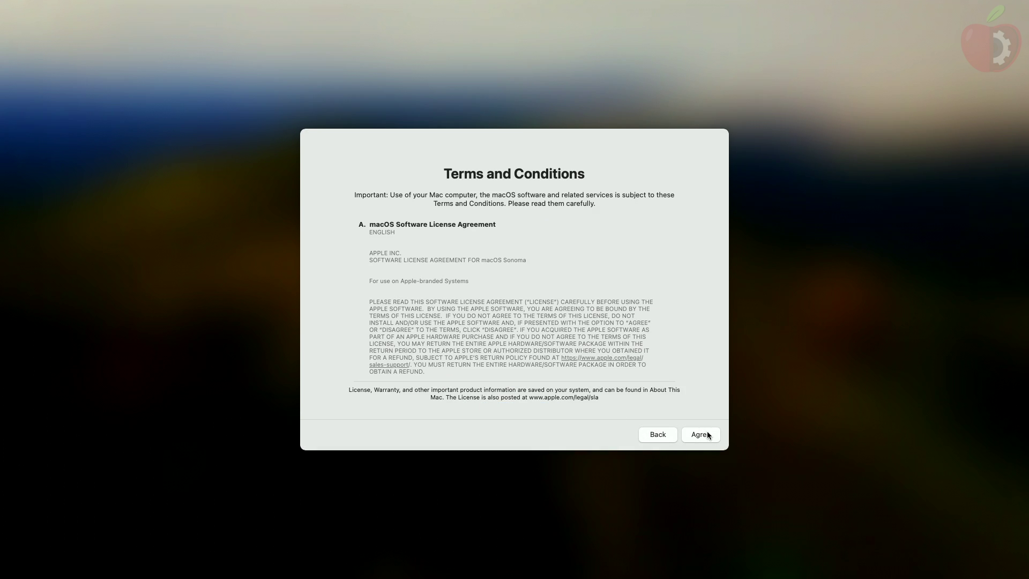
left_click(702, 434)
left_click(544, 329)
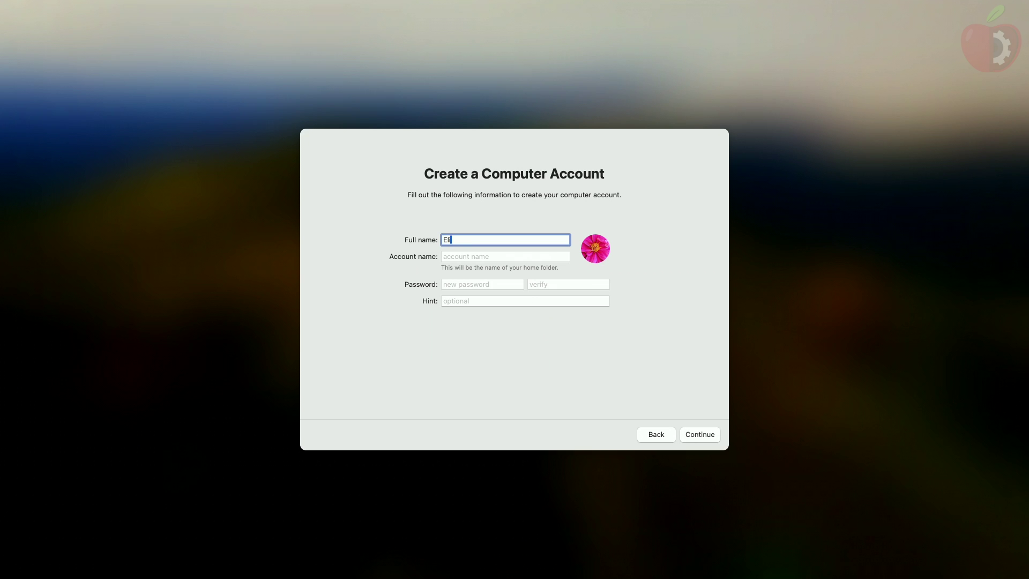
- Fill in the new account details with a green 'M' monogram picture and create it
key("Tab")
key("Tab")
key("Tab")
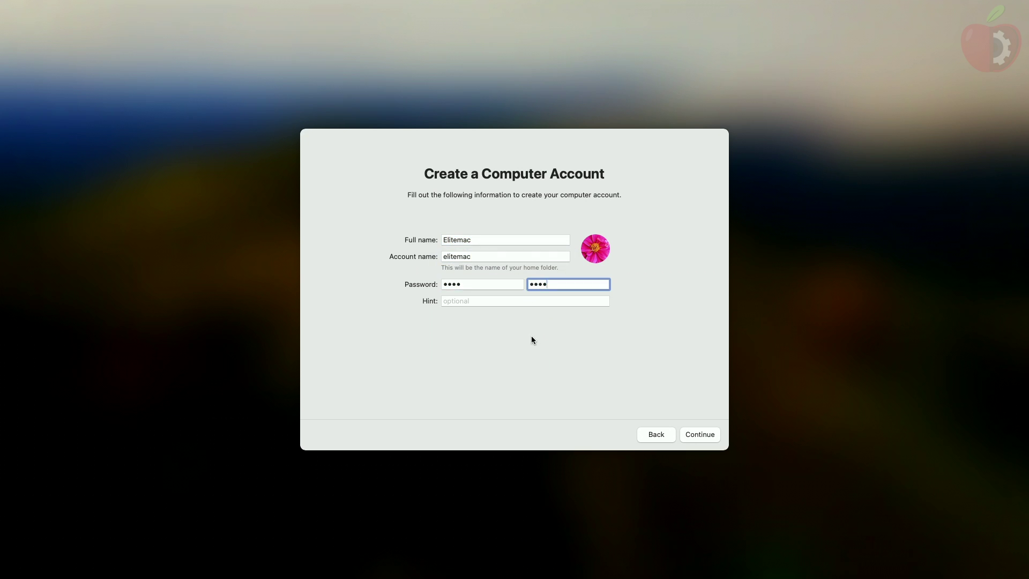
left_click(592, 257)
left_click(484, 323)
left_click(624, 450)
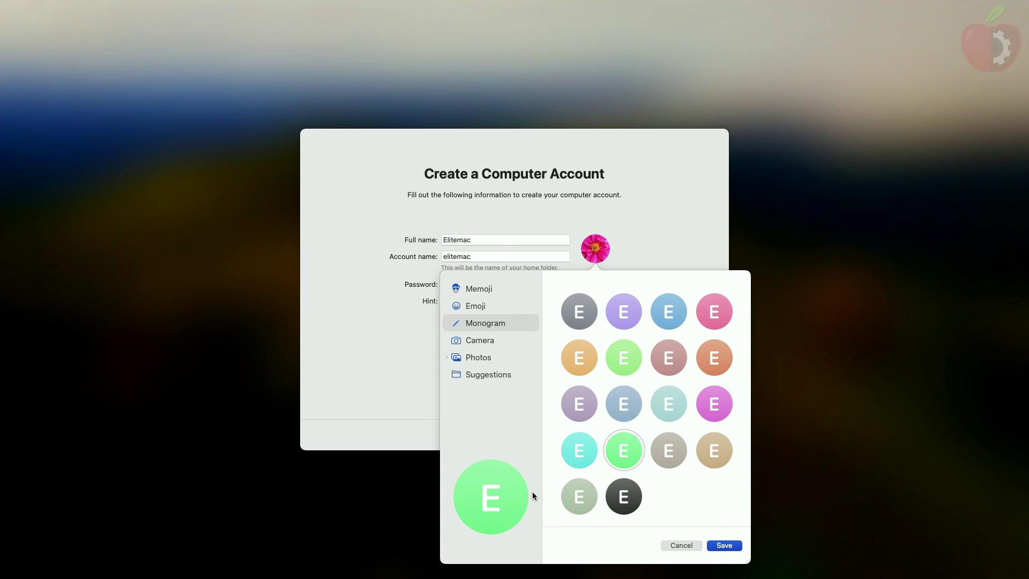
type("M")
left_click(719, 546)
key("Return")
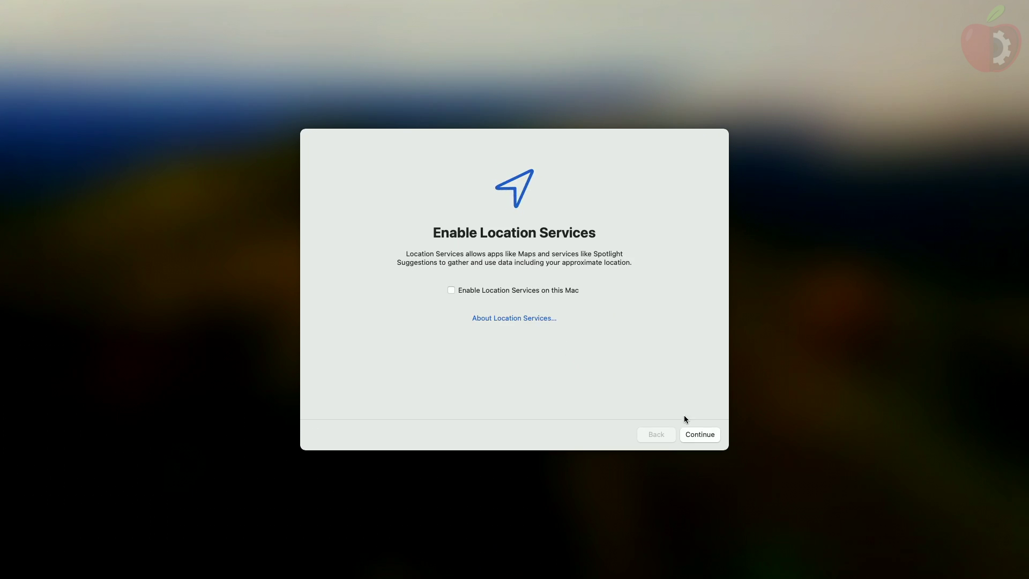
- Decline location services, accept the time zone, skip analytics, Screen Time and Siri
left_click(696, 434)
left_click(541, 332)
left_click(699, 434)
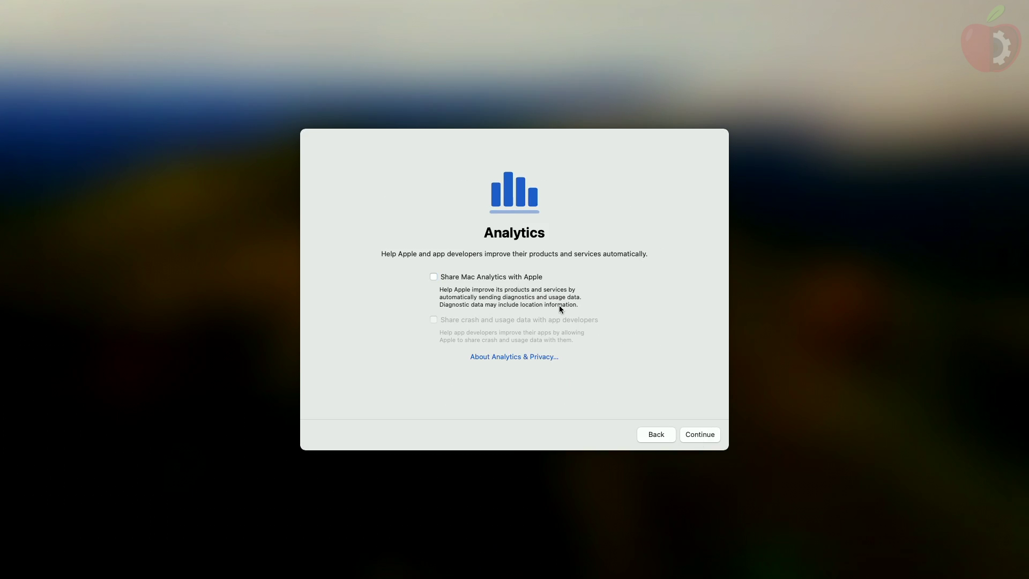
left_click(699, 434)
left_click(699, 434)
left_click(702, 434)
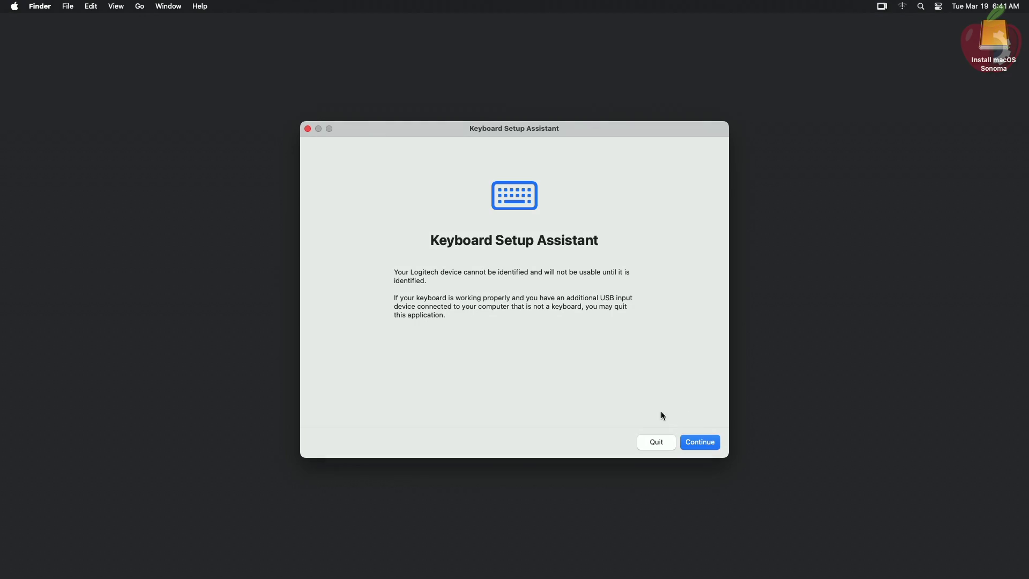
key("Return")
key("z")
key("slash")
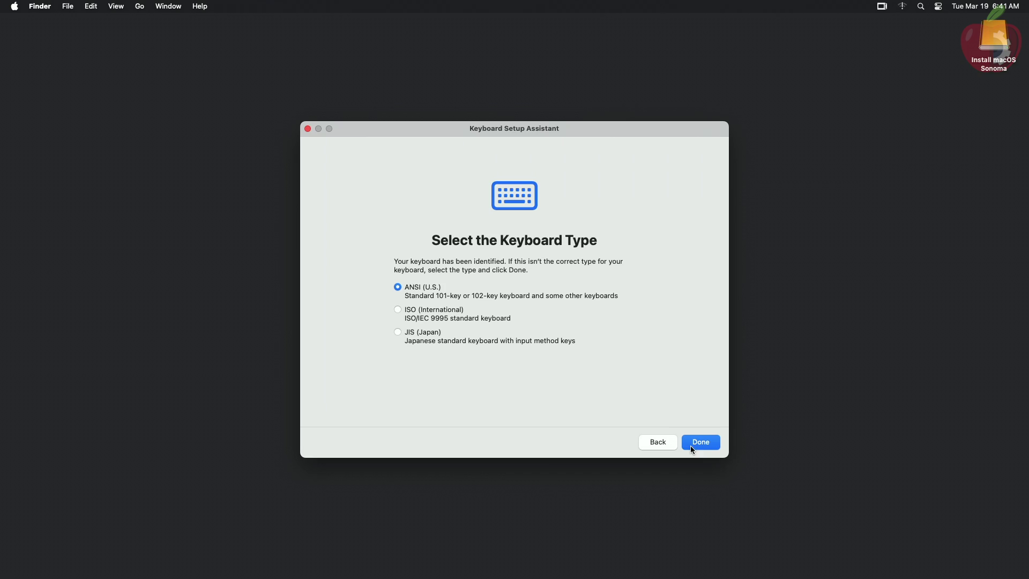
- Accept the ANSI keyboard type and enable showing hard disks on the desktop
left_click(692, 442)
left_click(30, 5)
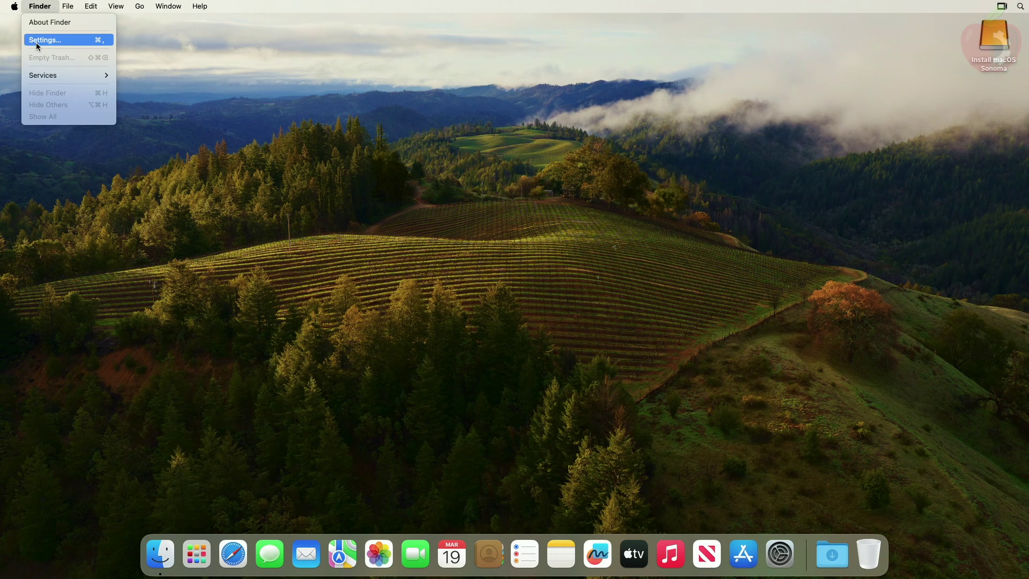
left_click(38, 43)
left_click(36, 88)
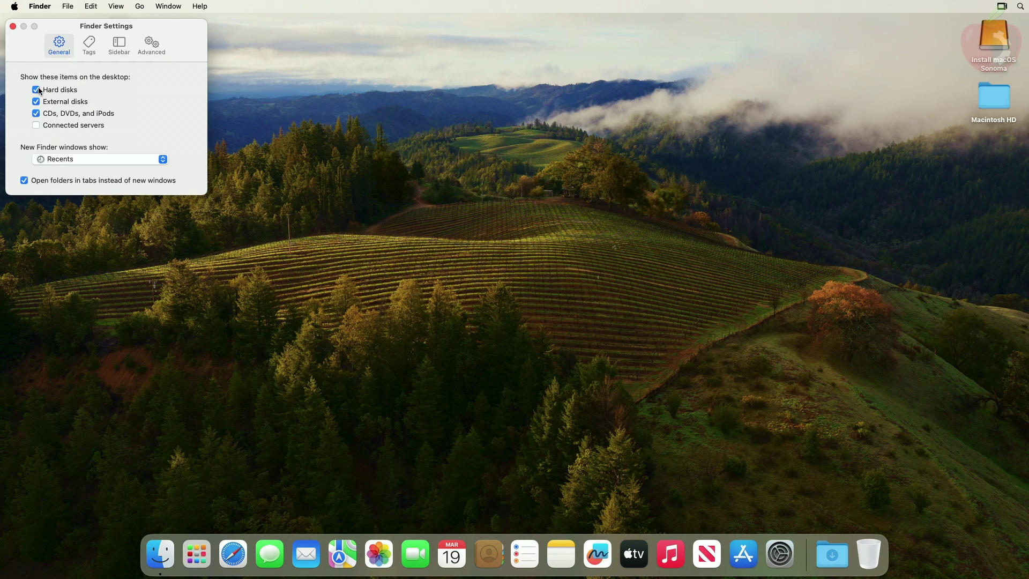
left_click(56, 124)
left_click(13, 26)
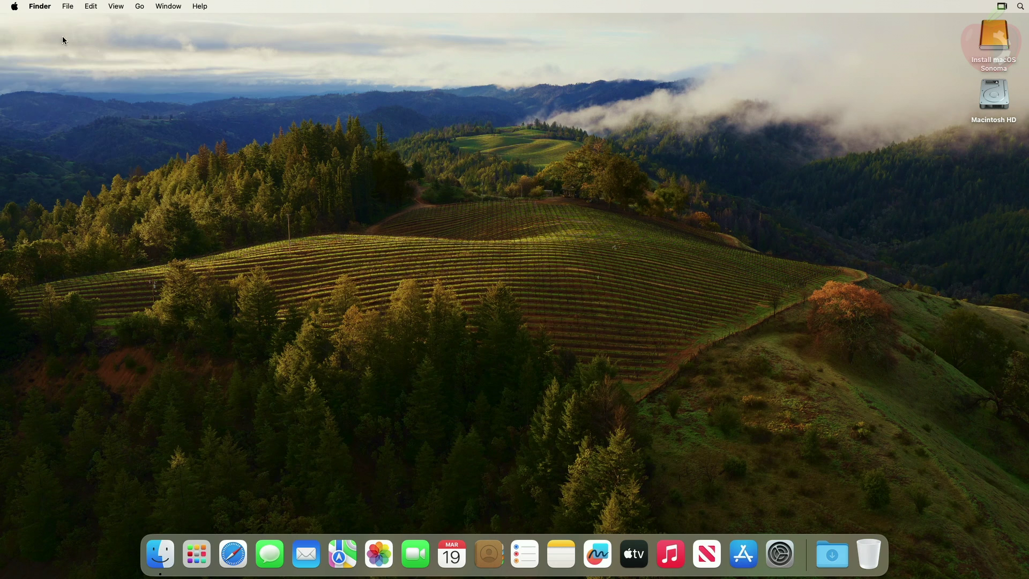
- Clean up the desktop icons and launch OCAuxiliaryTools from the Install macOS Sonoma volume
left_click_drag(994, 38, 938, 75)
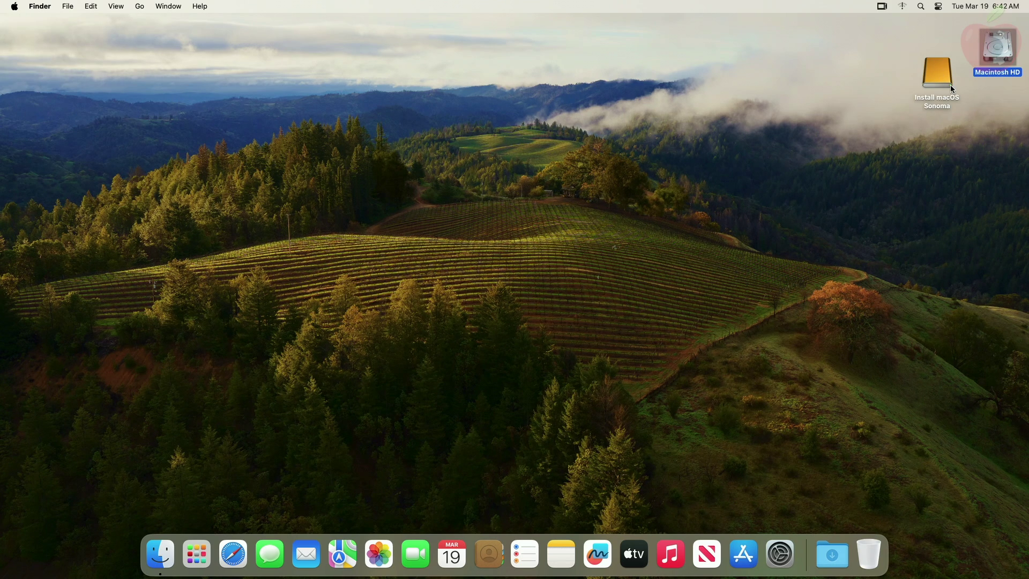
right_click(718, 82)
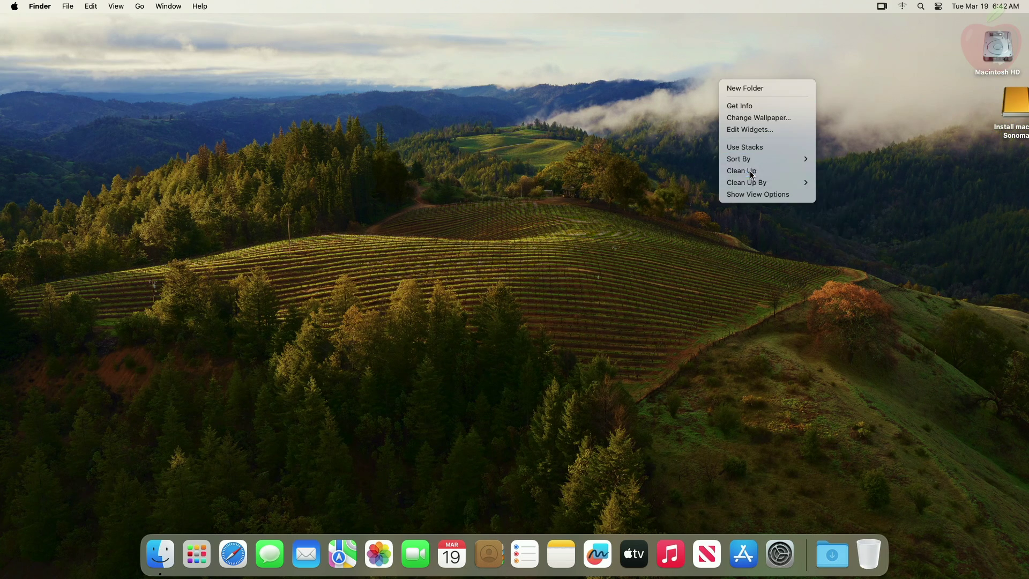
left_click(749, 170)
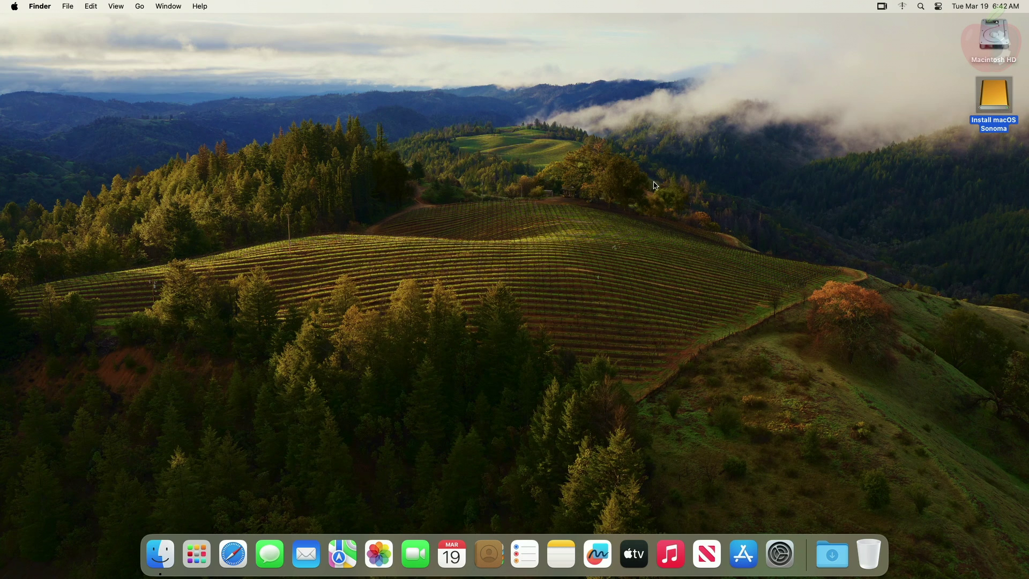
key("super+o")
right_click(747, 164)
left_click(749, 161)
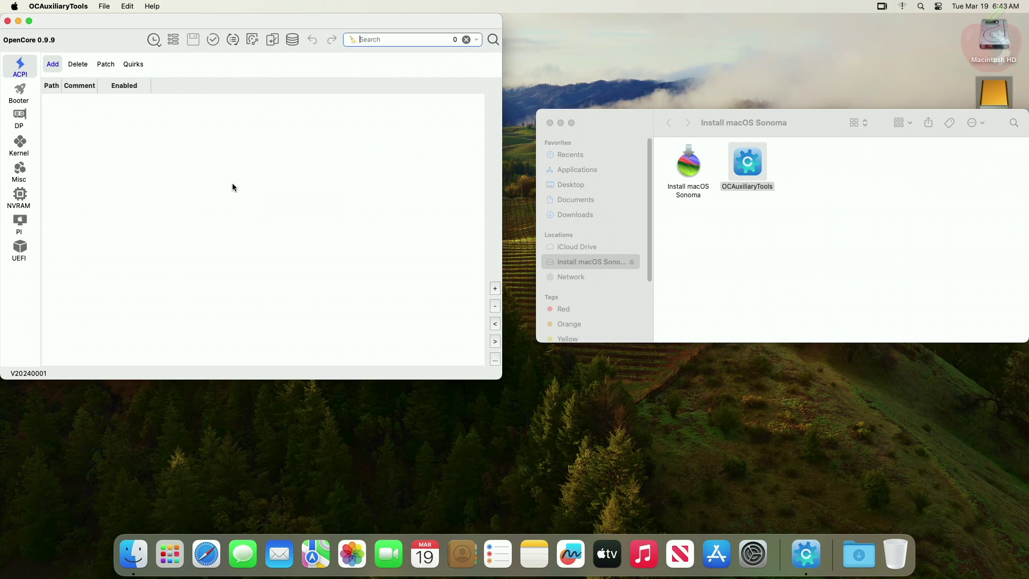
- Mount the NVMe disk's NO NAME EFI partition using the administrator password
left_click(129, 6)
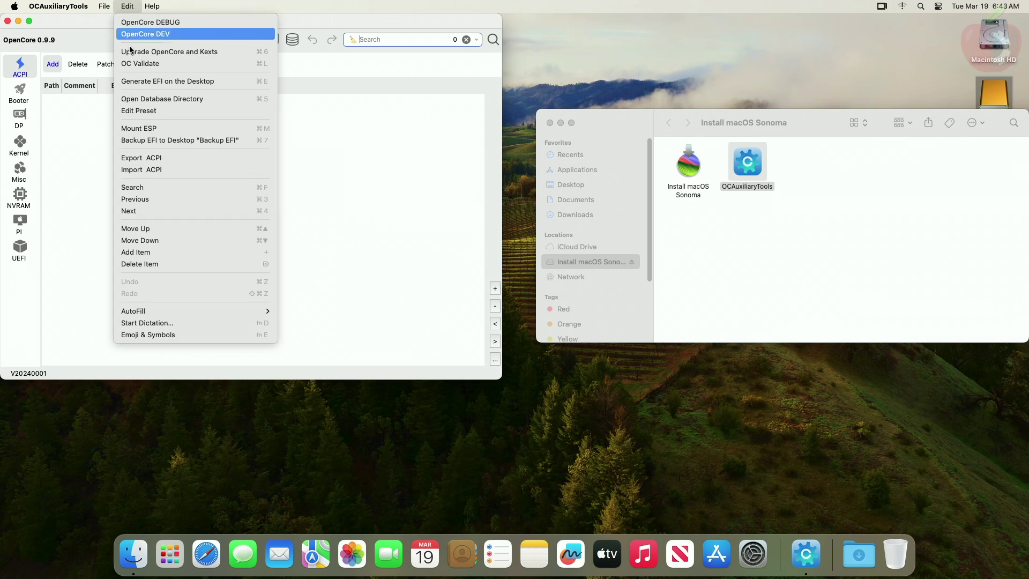
left_click(148, 132)
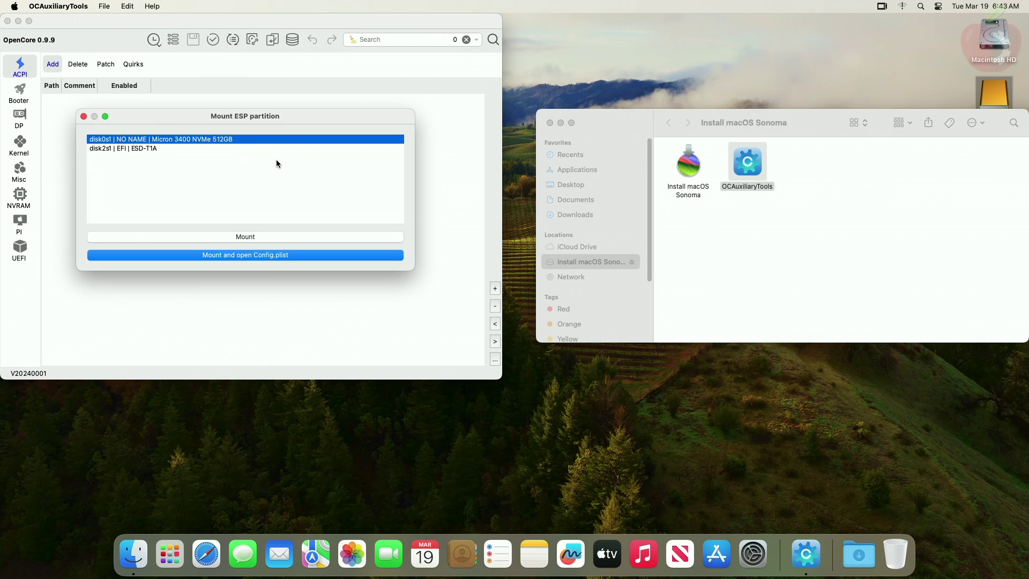
left_click(266, 237)
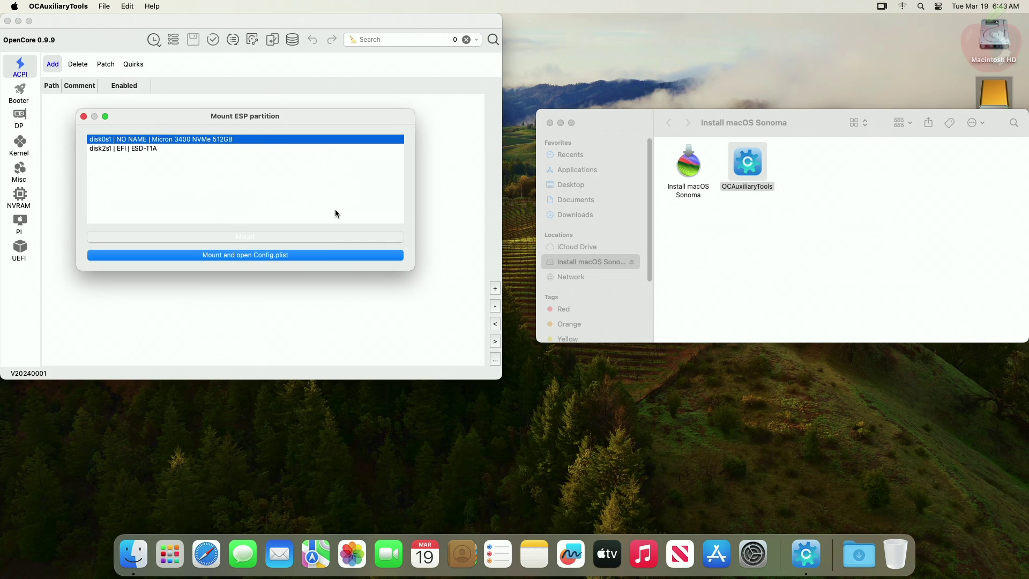
type("•••••")
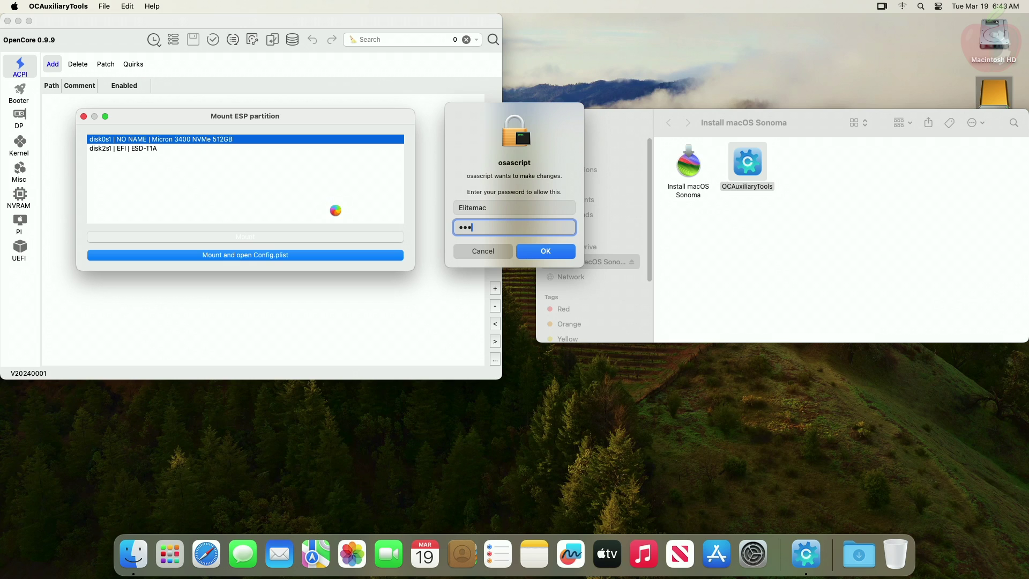
key("Return")
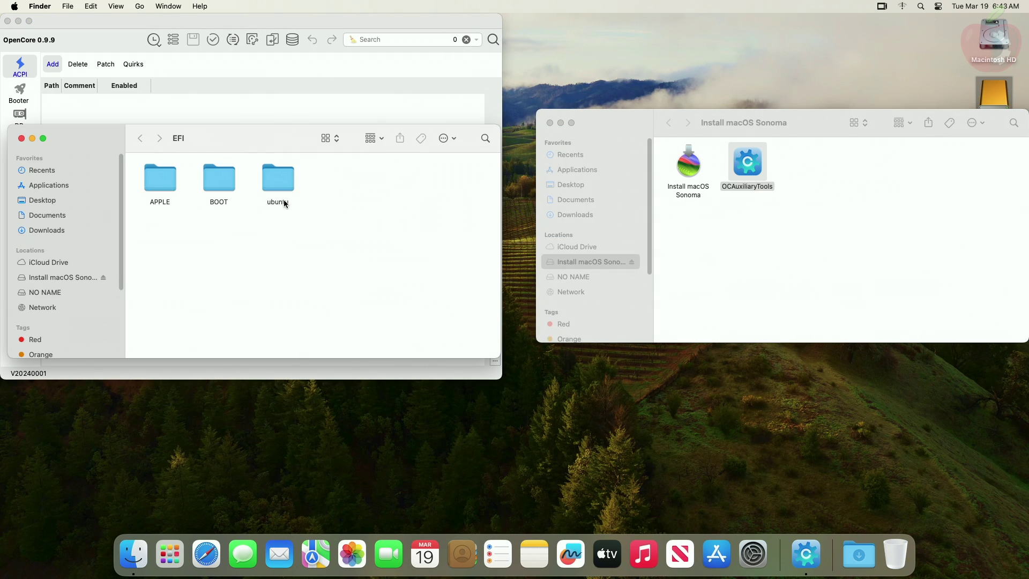
left_click(20, 140)
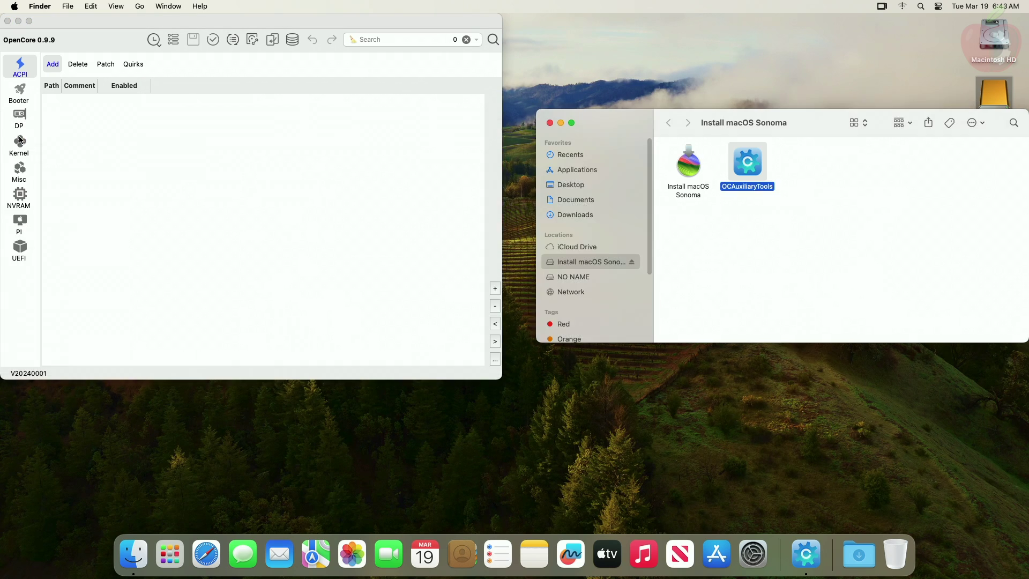
- Mount the USB's EFI partition disk2s1 too, then close its Finder window
left_click(195, 134)
left_click(122, 6)
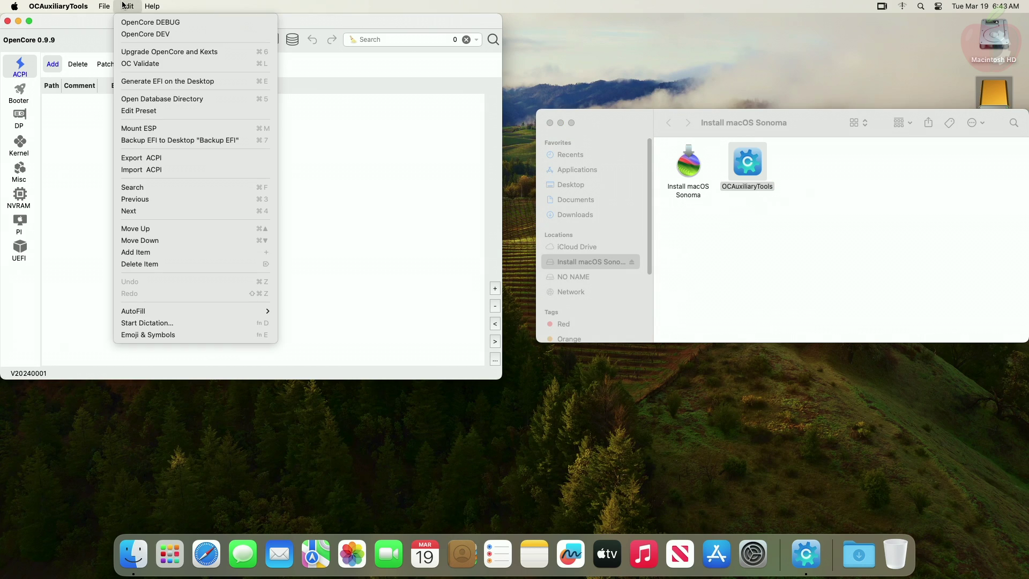
left_click(154, 127)
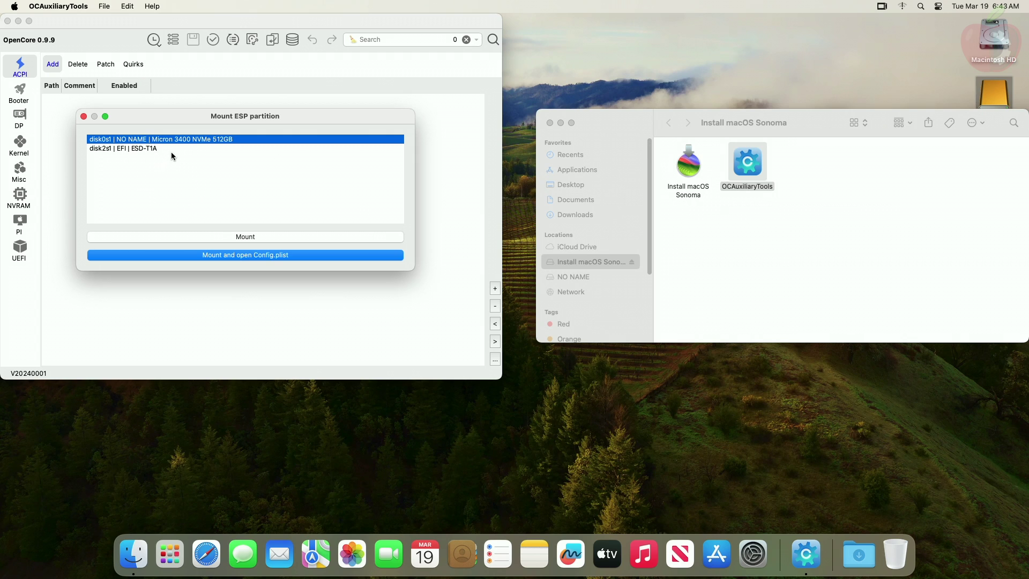
left_click(171, 149)
left_click(245, 237)
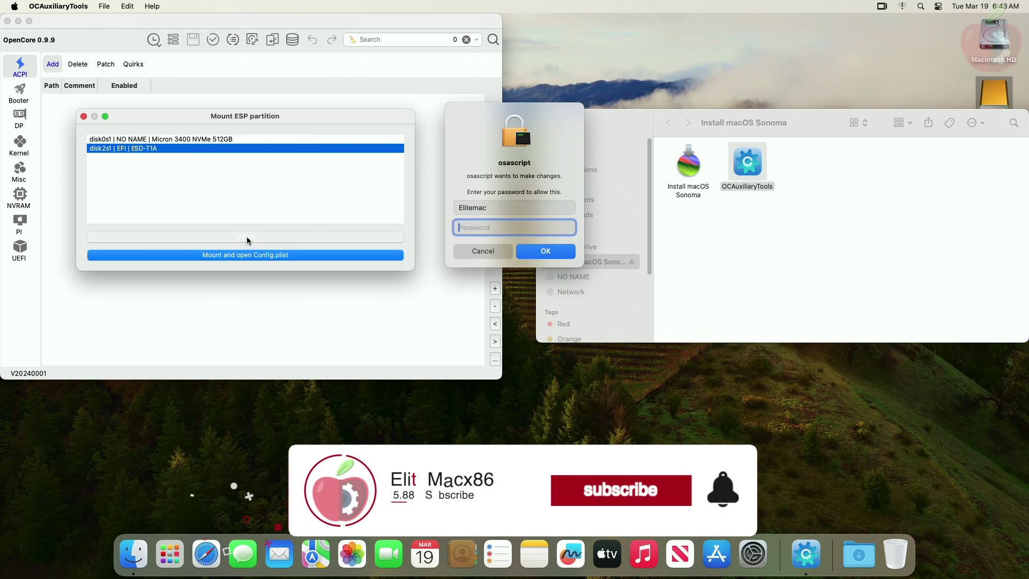
type("••••")
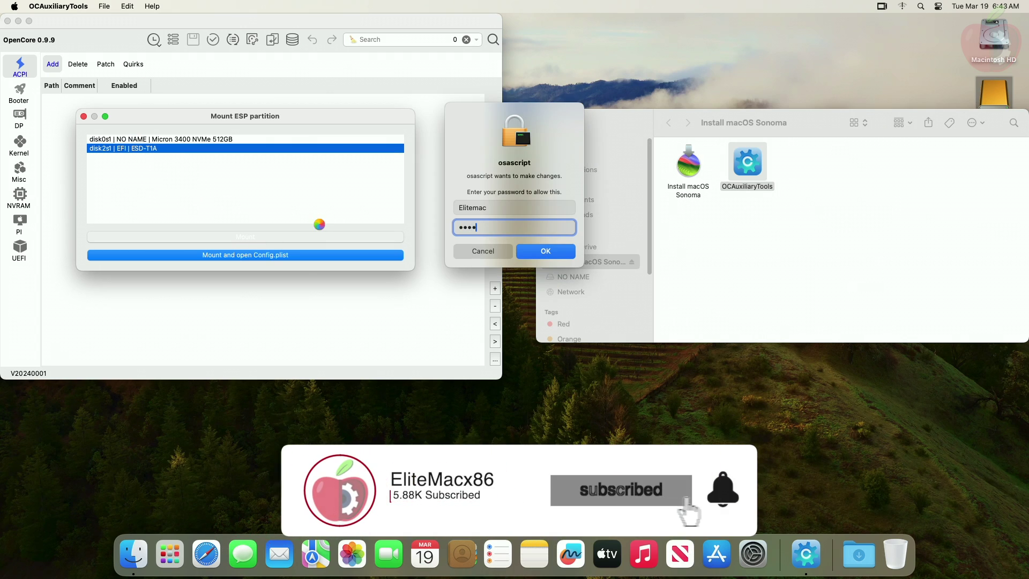
key("Return")
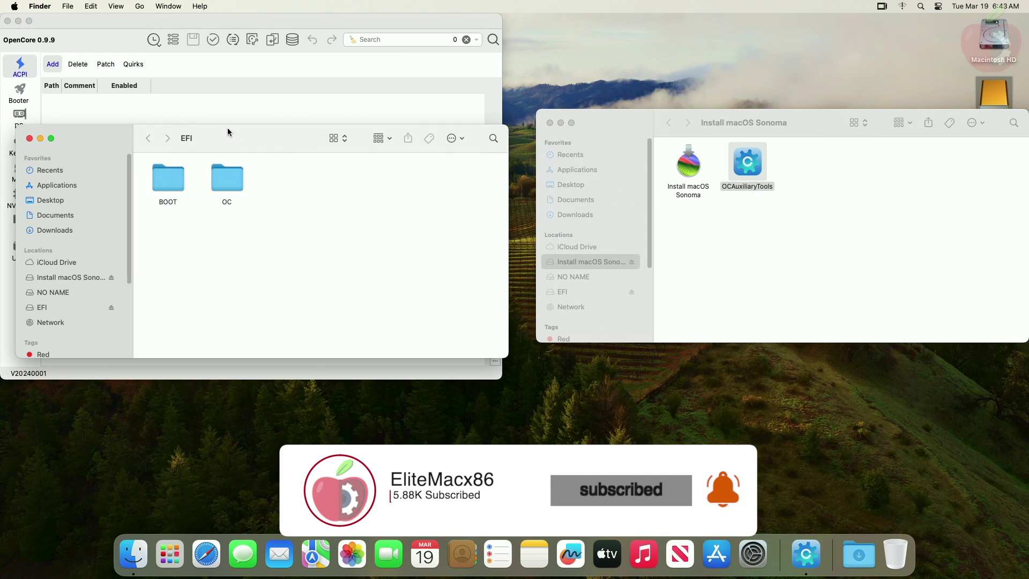
left_click(29, 138)
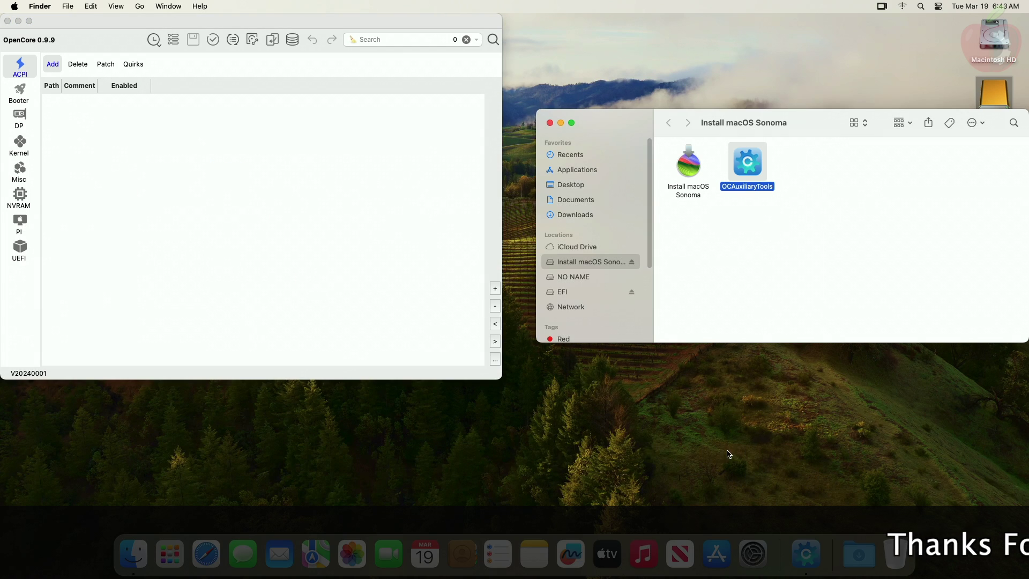
- Quit OCAuxiliaryTools and move the old EFI folder on NO NAME to the Trash
right_click(806, 555)
left_click(791, 510)
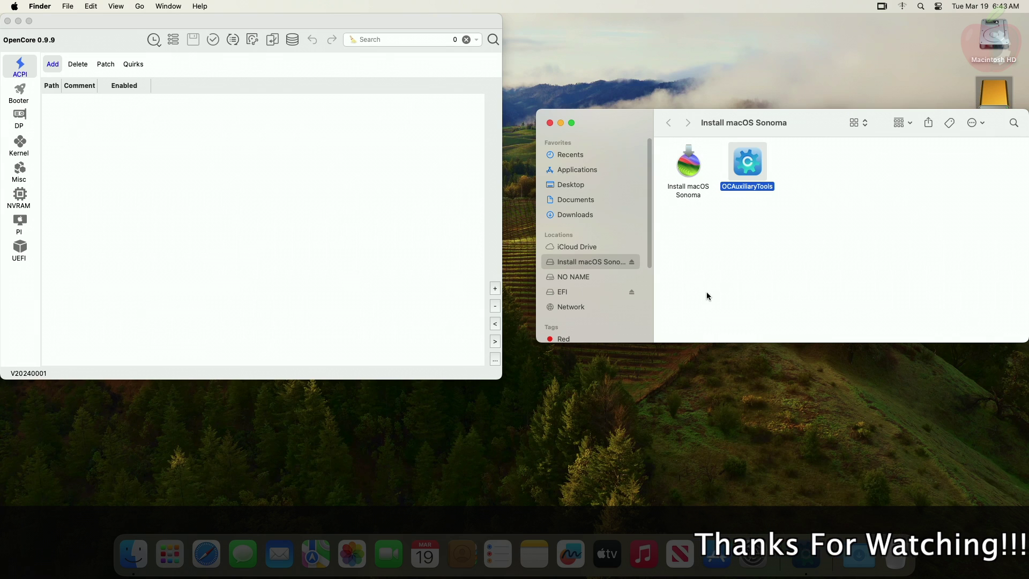
left_click(548, 126)
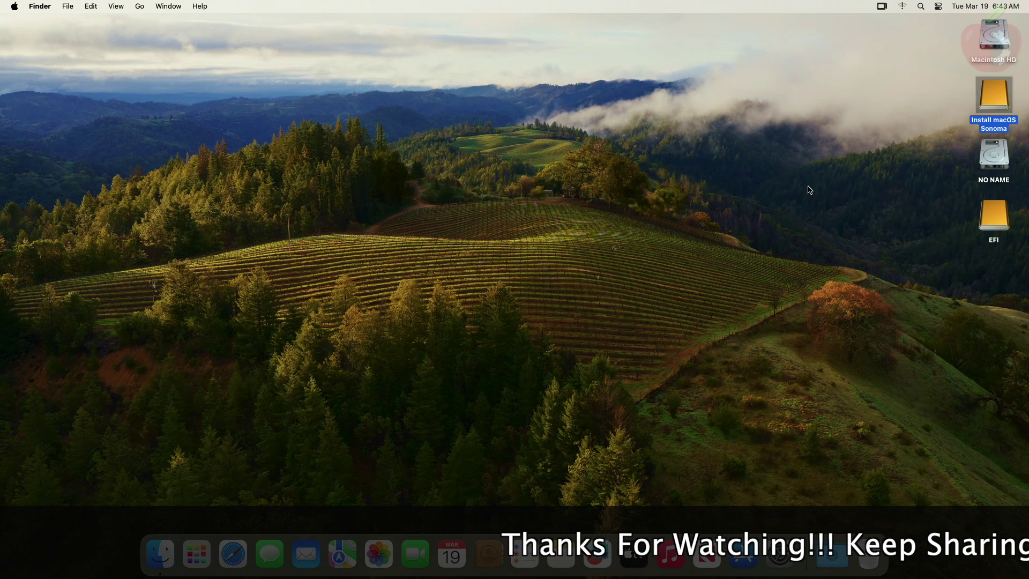
double_click(993, 156)
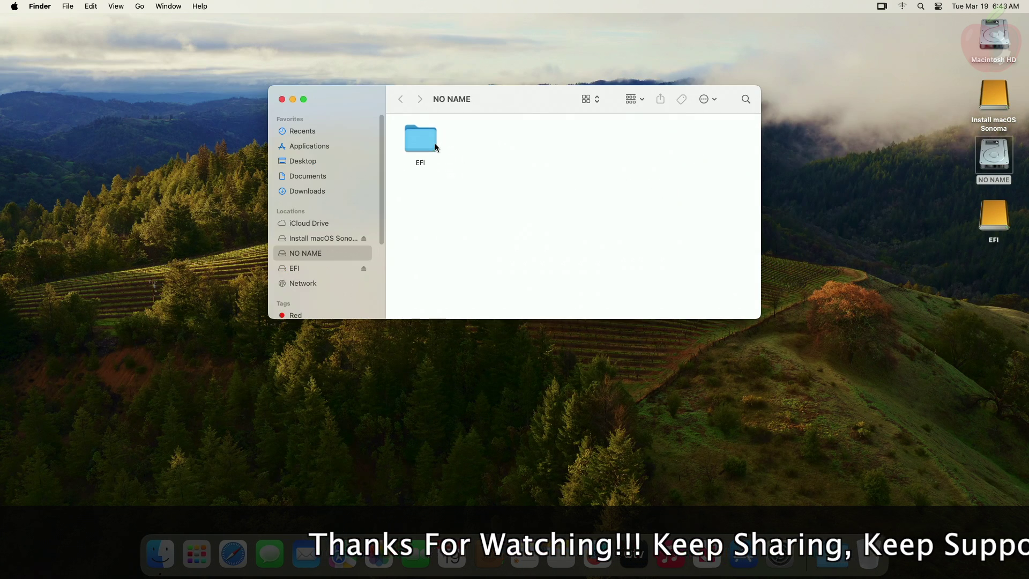
double_click(437, 144)
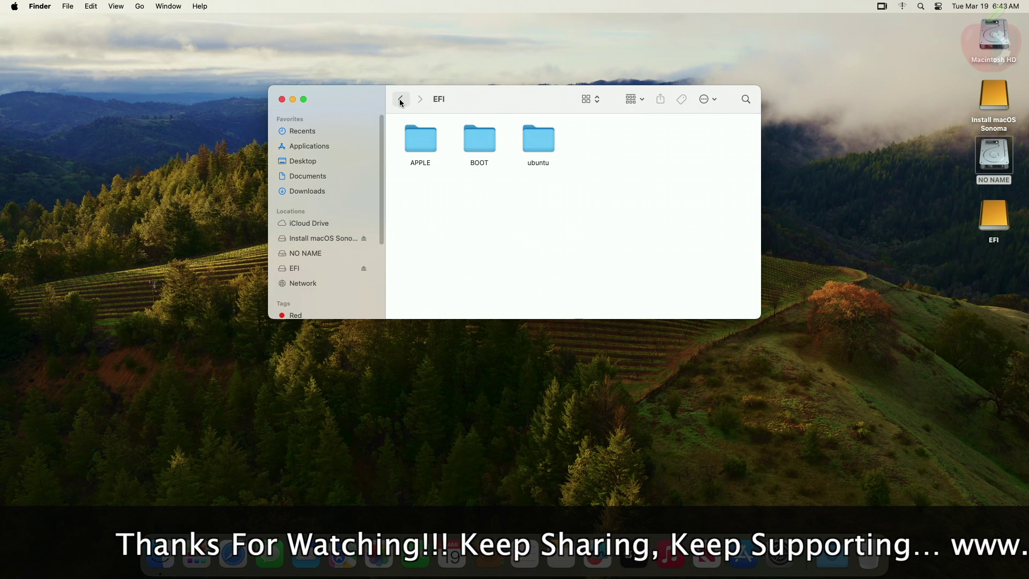
left_click(401, 100)
right_click(419, 149)
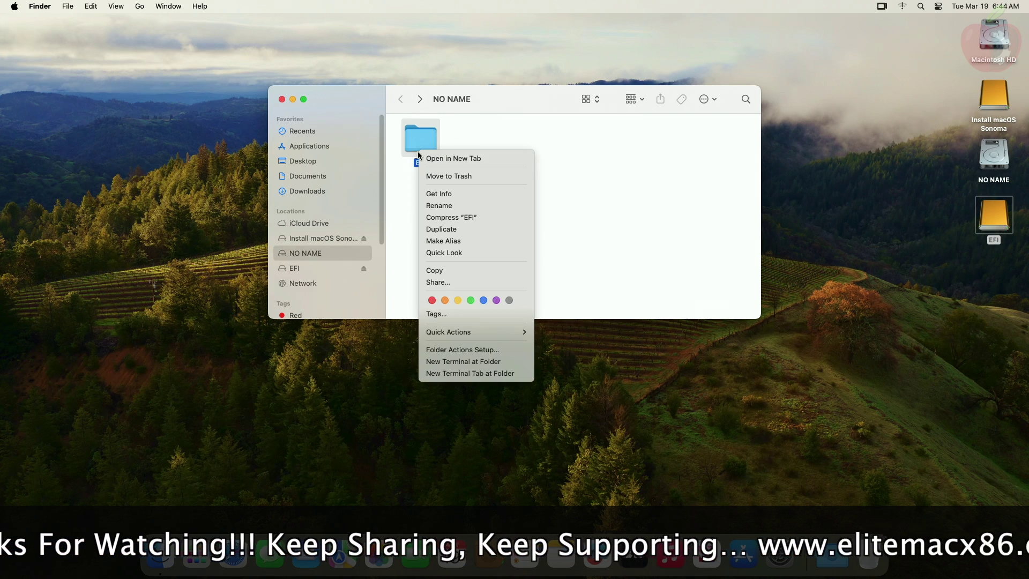
left_click(437, 177)
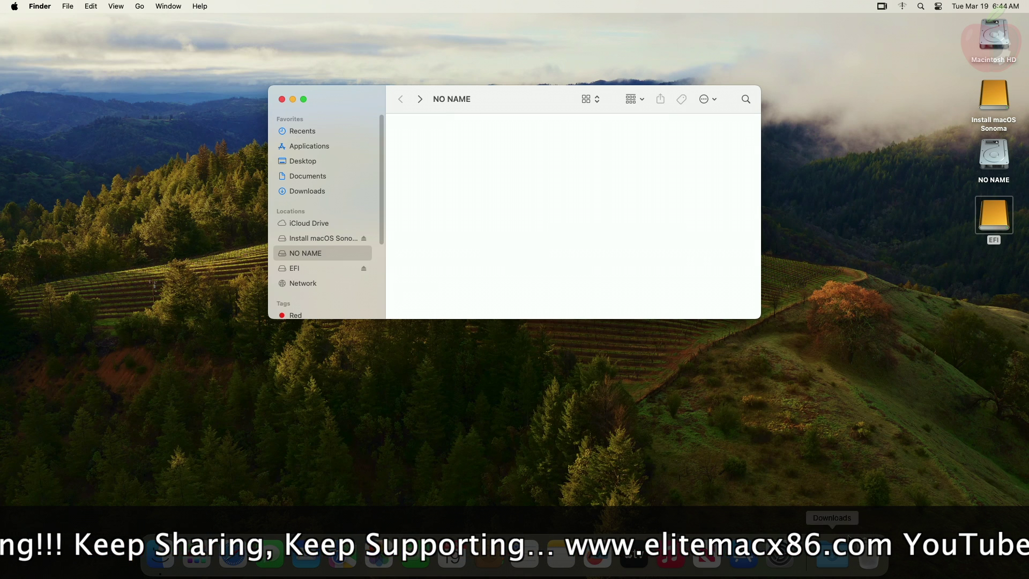
- Paste the USB EFI volume's EFI folder into NO NAME and eject the USB EFI volume
right_click(868, 560)
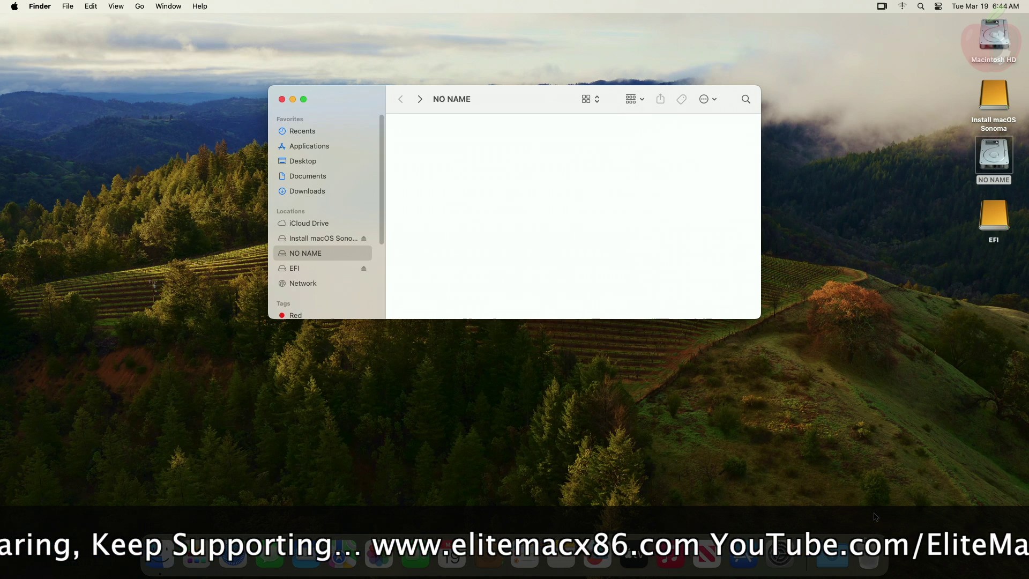
double_click(999, 211)
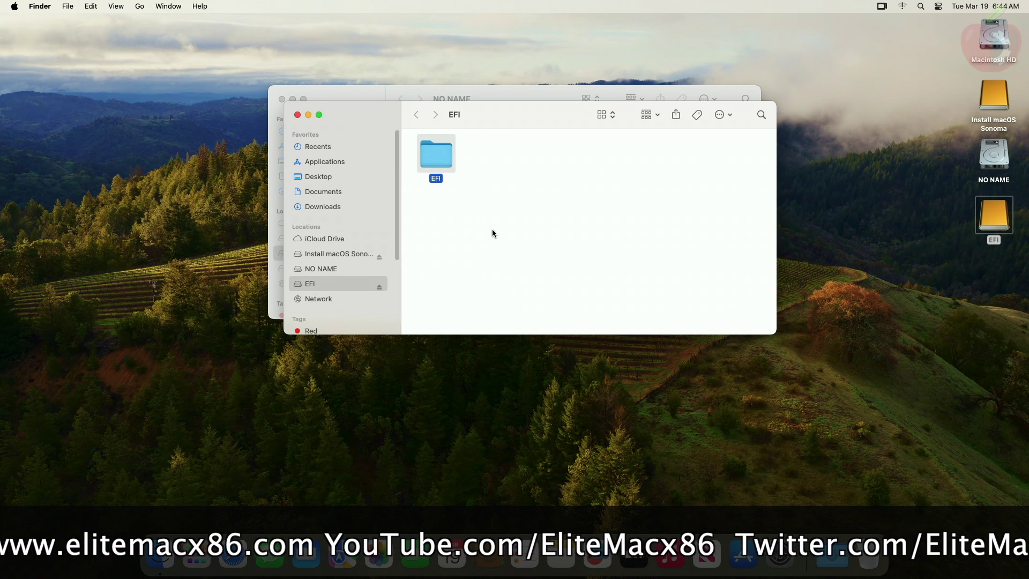
left_click(297, 115)
key("super+v")
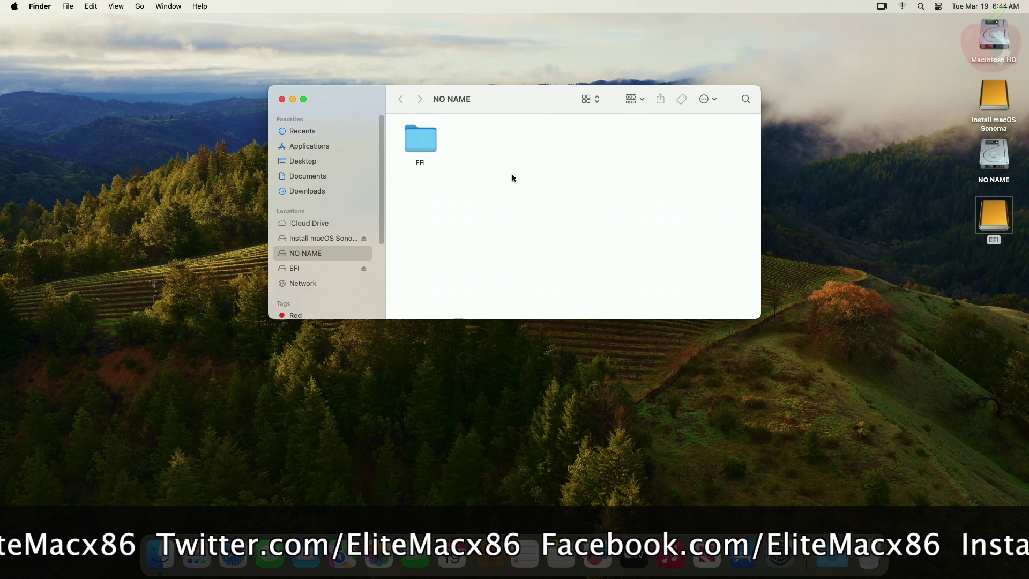
left_click(282, 99)
right_click(988, 232)
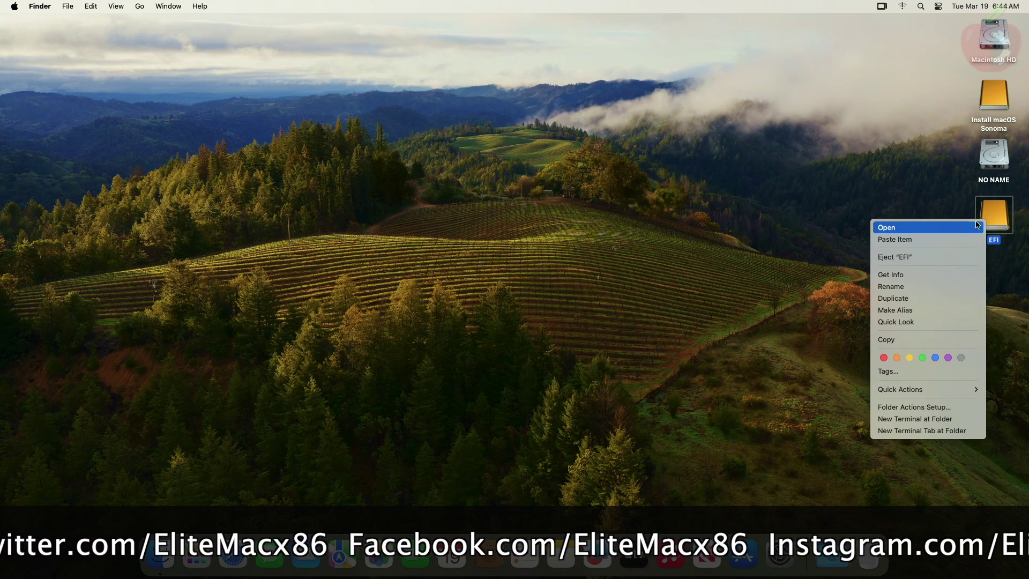
left_click(890, 257)
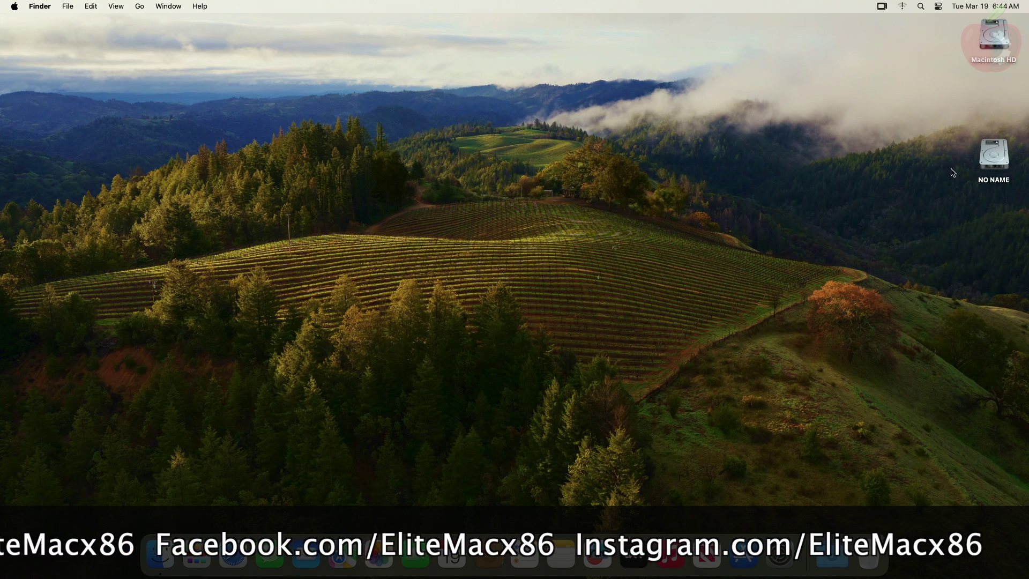
- Clean up the desktop and rename the NO NAME volume to EFI
left_click(991, 155)
right_click(697, 144)
left_click(718, 232)
key("Return")
type("EFI")
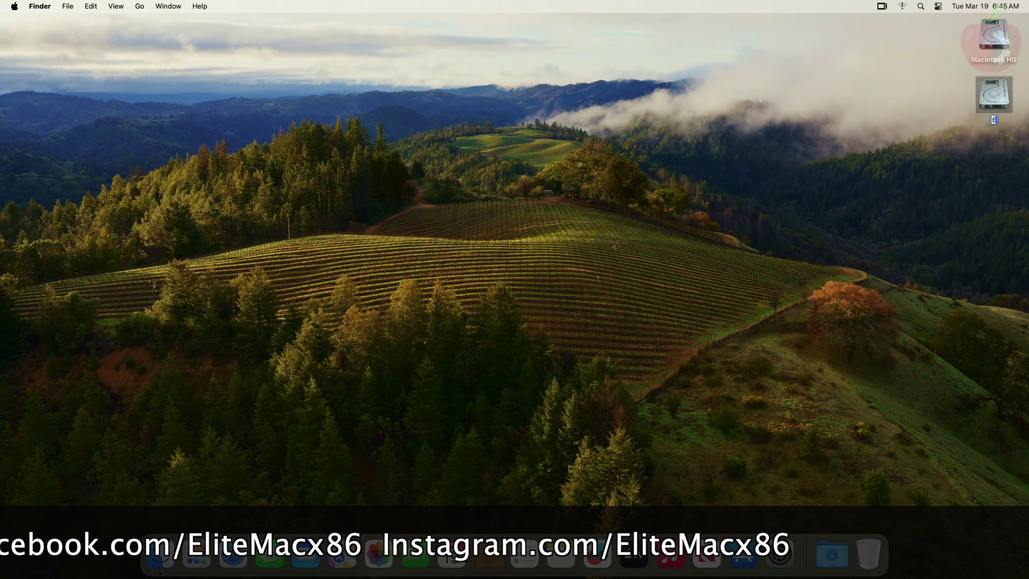
key("Return")
- Restart the Mac with Reopen windows unticked
left_click(15, 6)
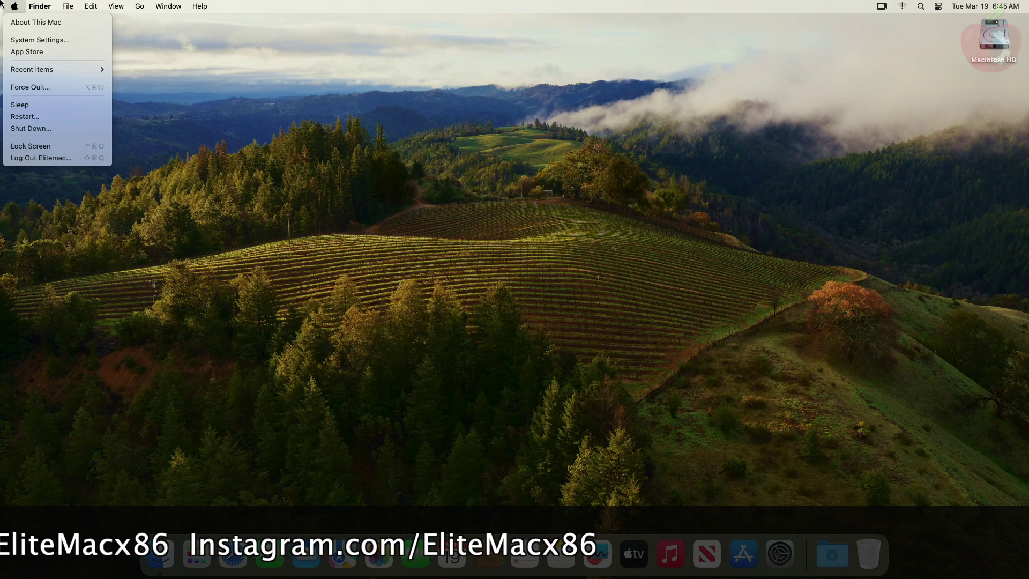
left_click(30, 118)
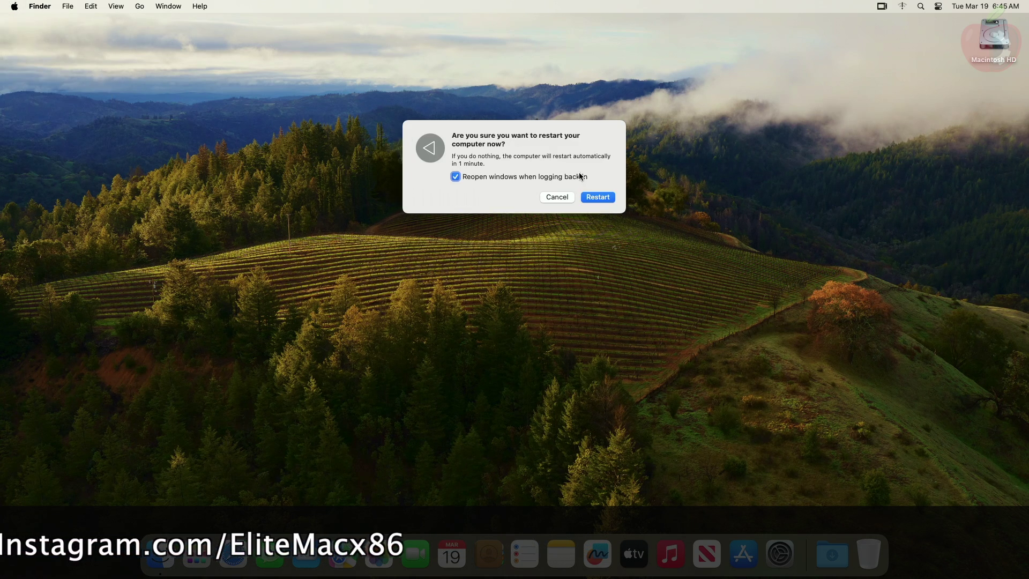
left_click(581, 177)
left_click(607, 198)
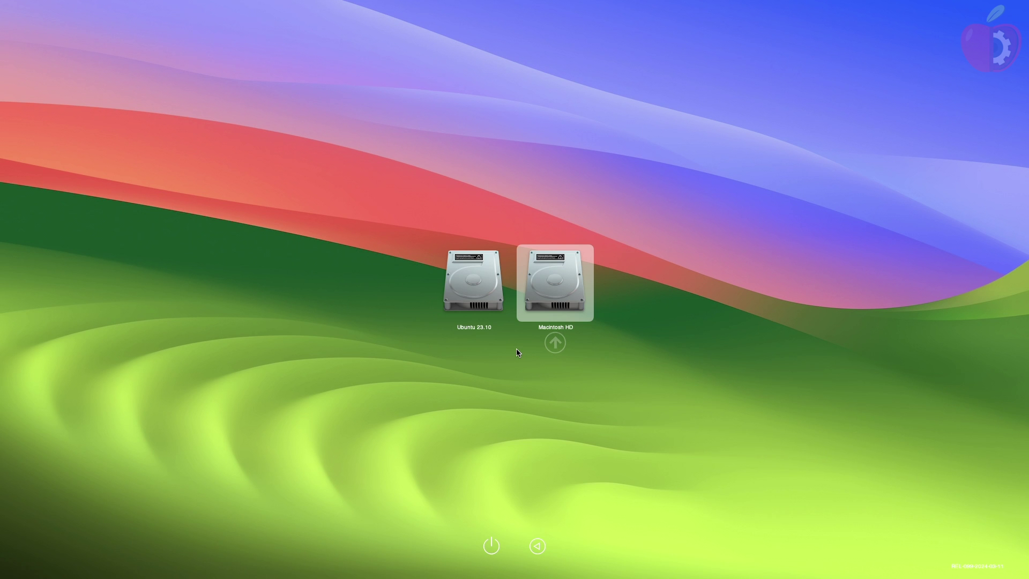
- Show the auxiliary entries with Space and boot Ubuntu 23.10 from the OpenCore picker
key("Left")
key("Right")
key("Left")
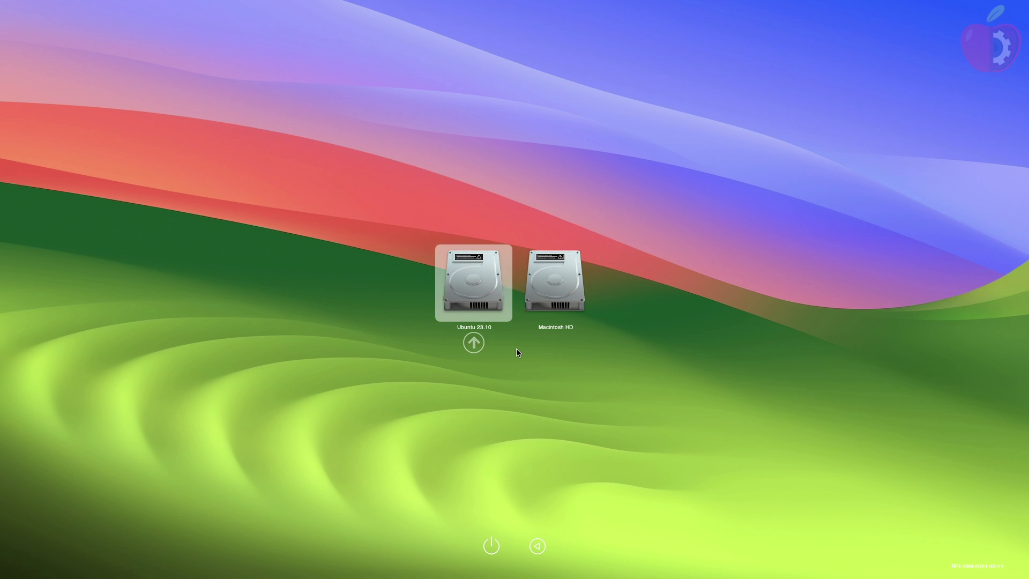
key("space")
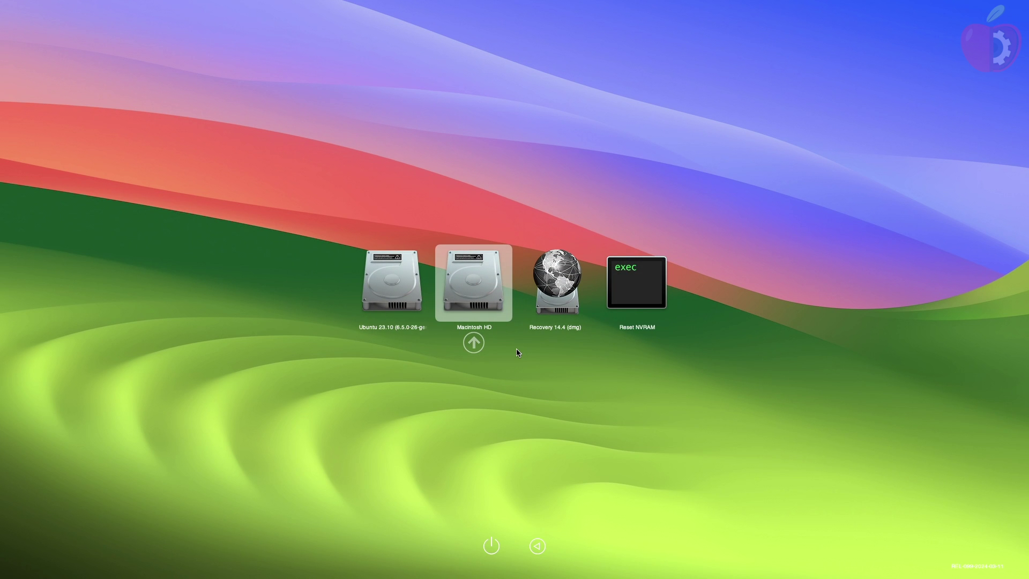
key("Left")
key("Return")
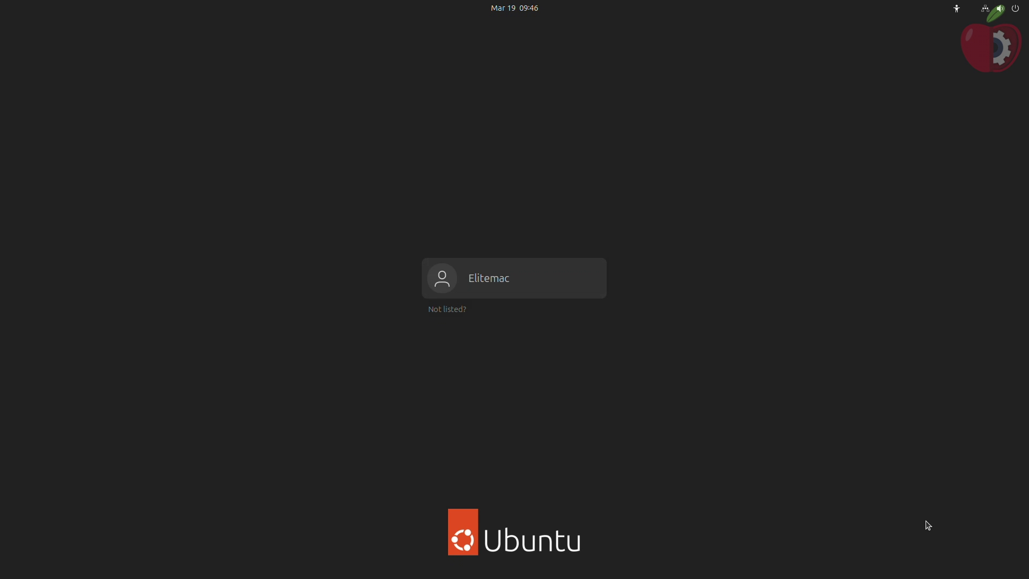
- Log in with the user's password and launch Settings from Show Apps
key("Return")
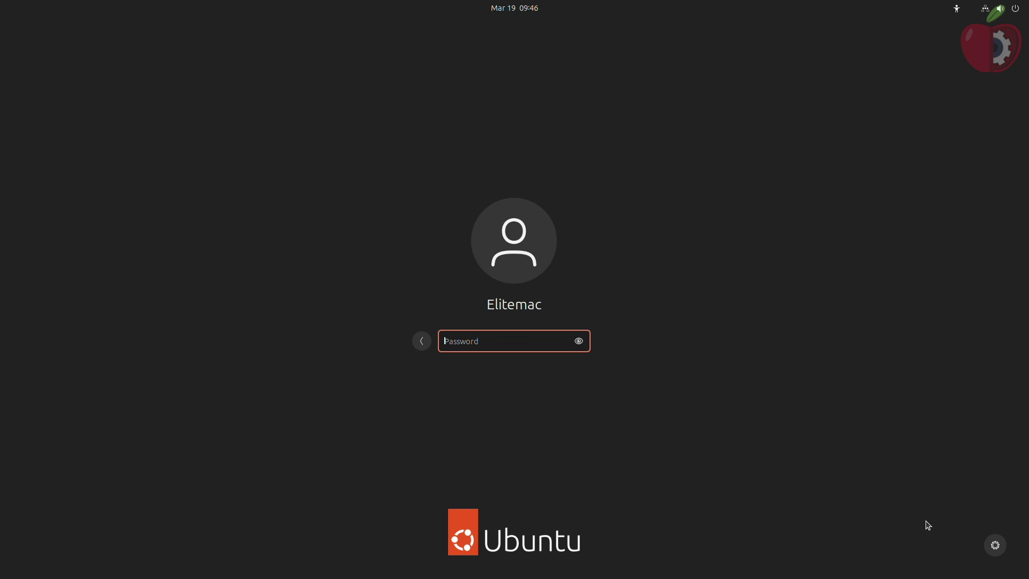
type("••••")
key("Return")
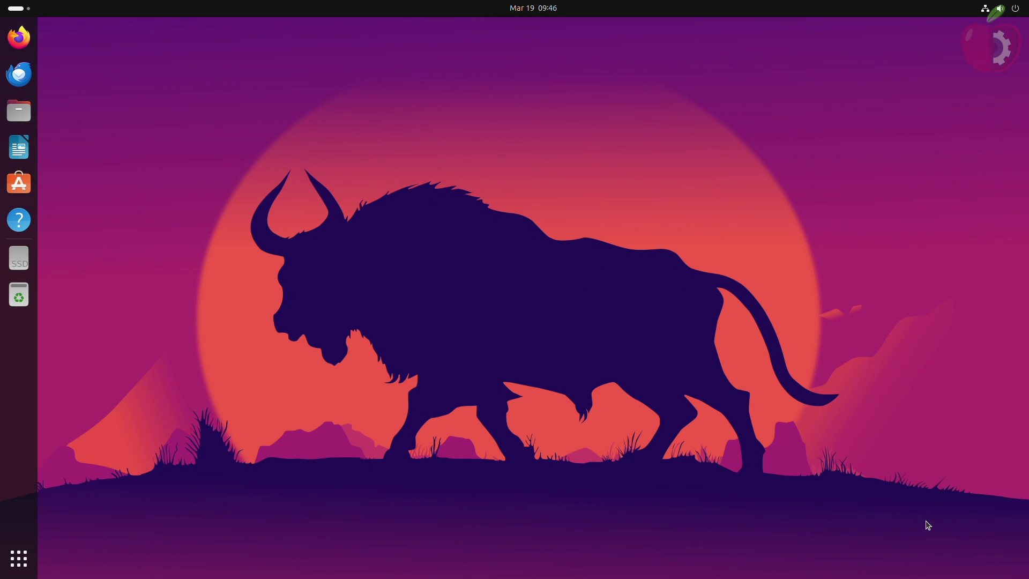
left_click(18, 557)
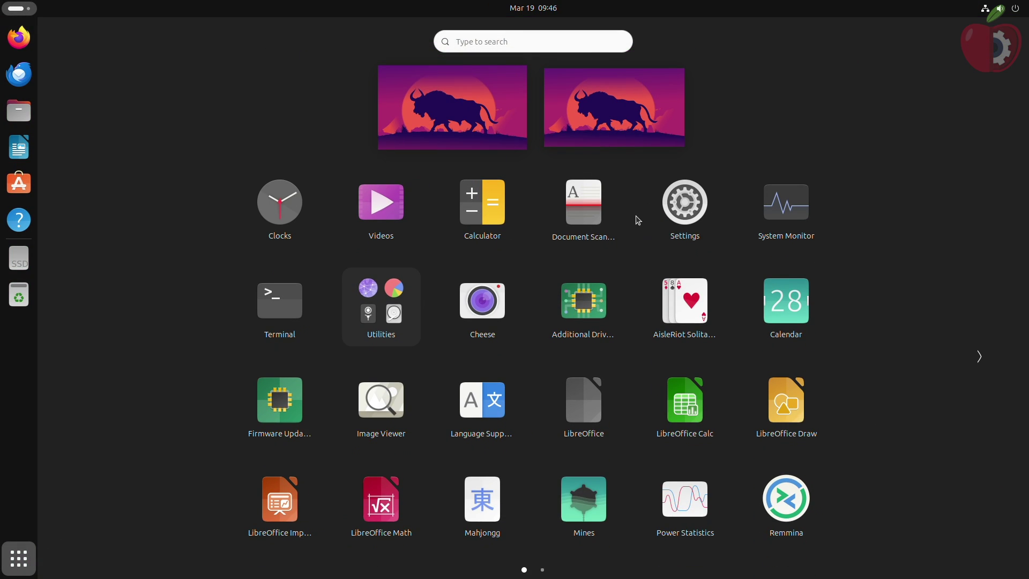
left_click(715, 221)
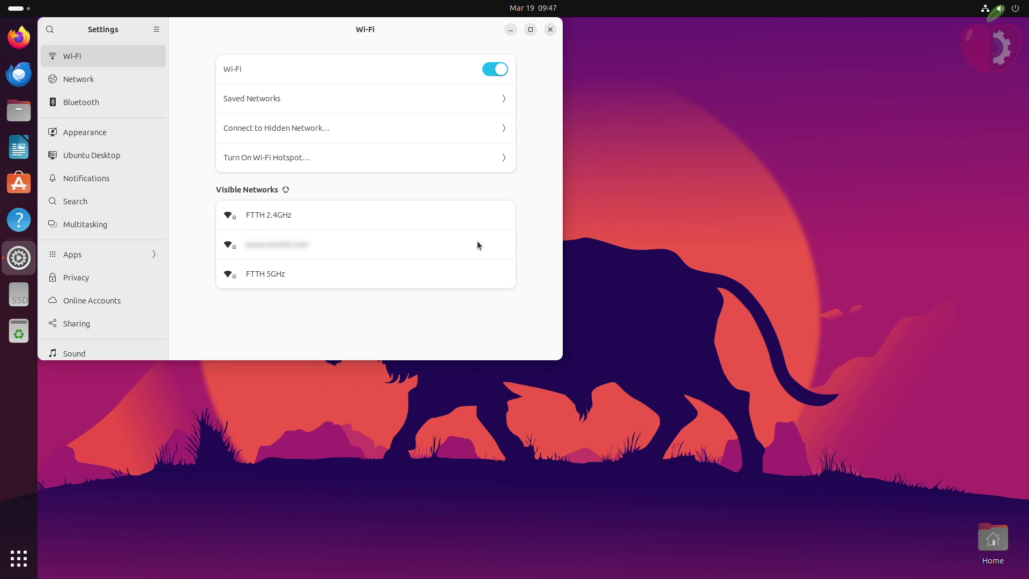
- Pass Network and Bluetooth, then set Appearance to Dark style with the lion wallpaper
left_click(95, 78)
key("Down")
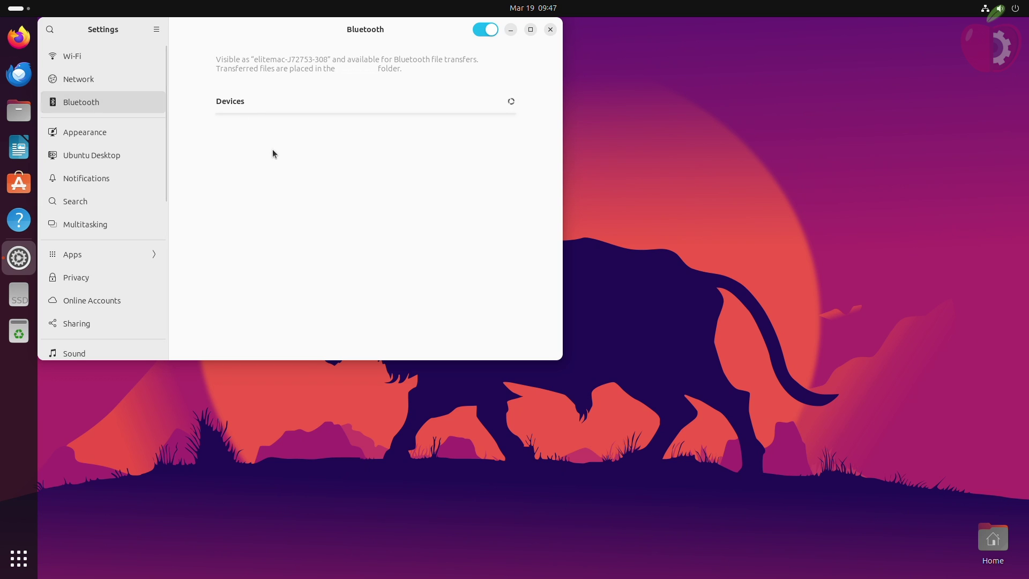
left_click(132, 132)
scroll(224, 194, "down", 5)
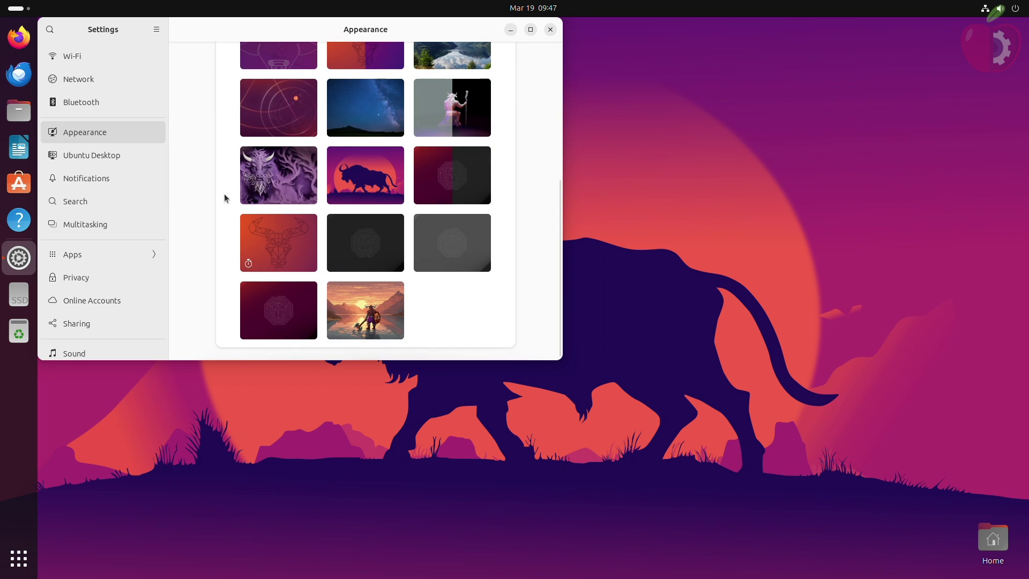
scroll(224, 194, "up", 5)
left_click(453, 128)
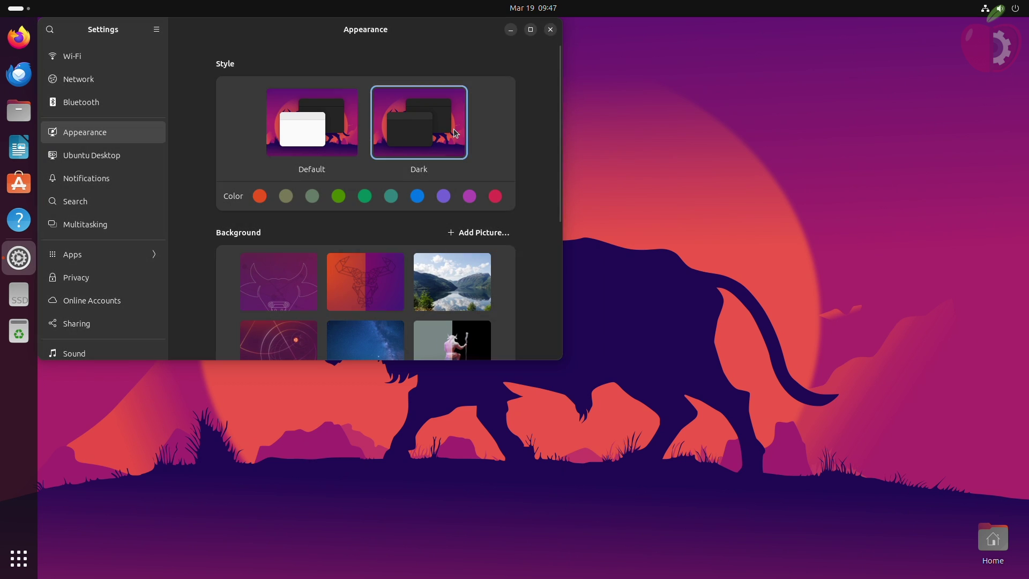
left_click(298, 147)
left_click(354, 278)
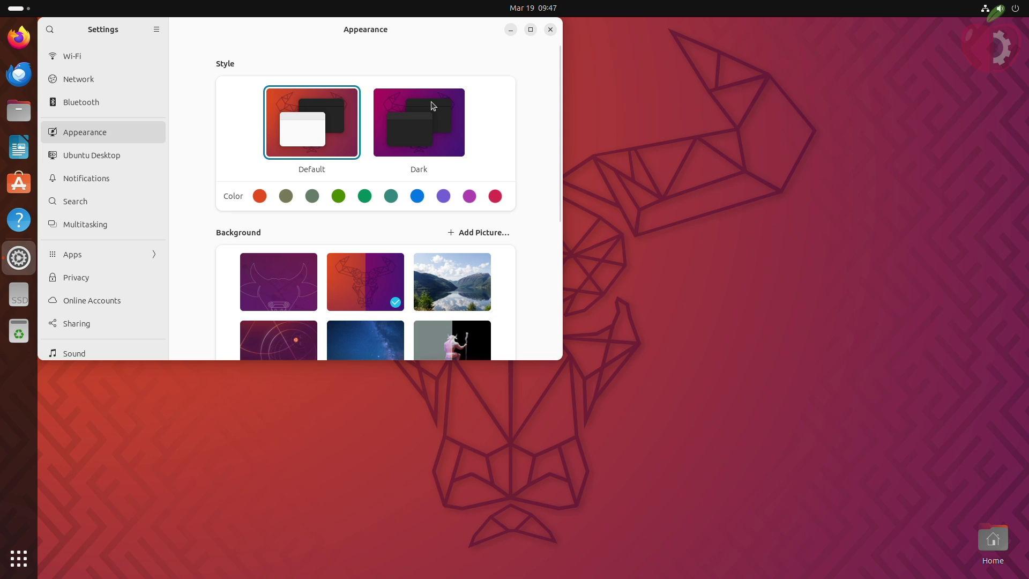
left_click(433, 105)
scroll(358, 275, "down", 4)
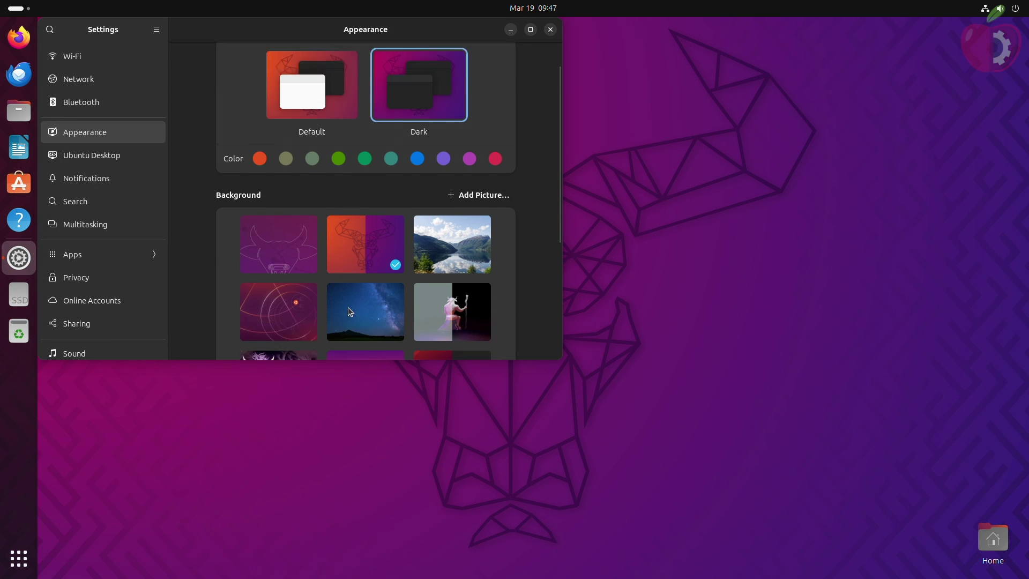
left_click(349, 307)
- Look through the Ubuntu Desktop, Notifications, Search and Multitasking pages
left_click(133, 161)
scroll(226, 155, "down", 4)
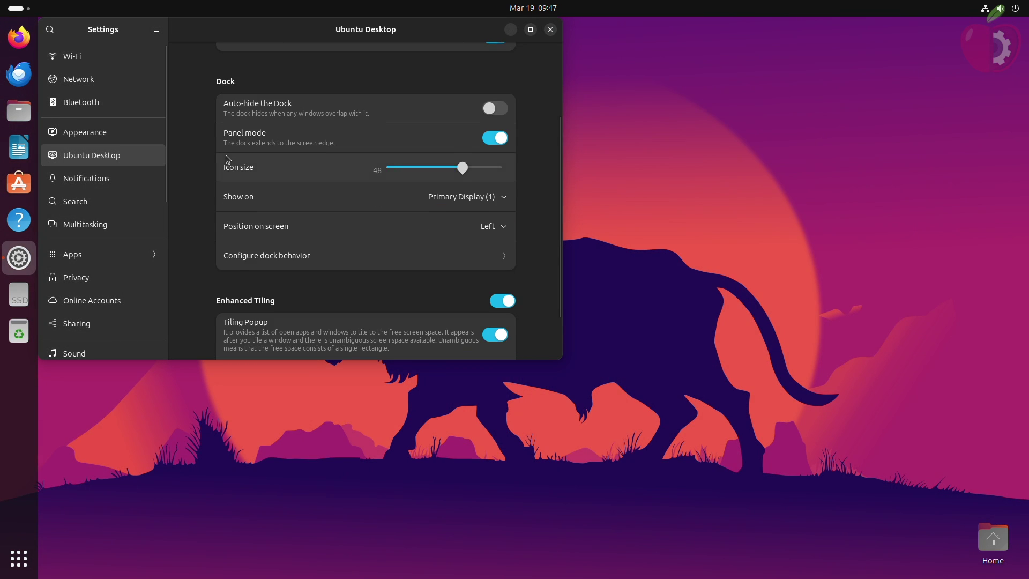
scroll(226, 157, "up", 4)
left_click(72, 183)
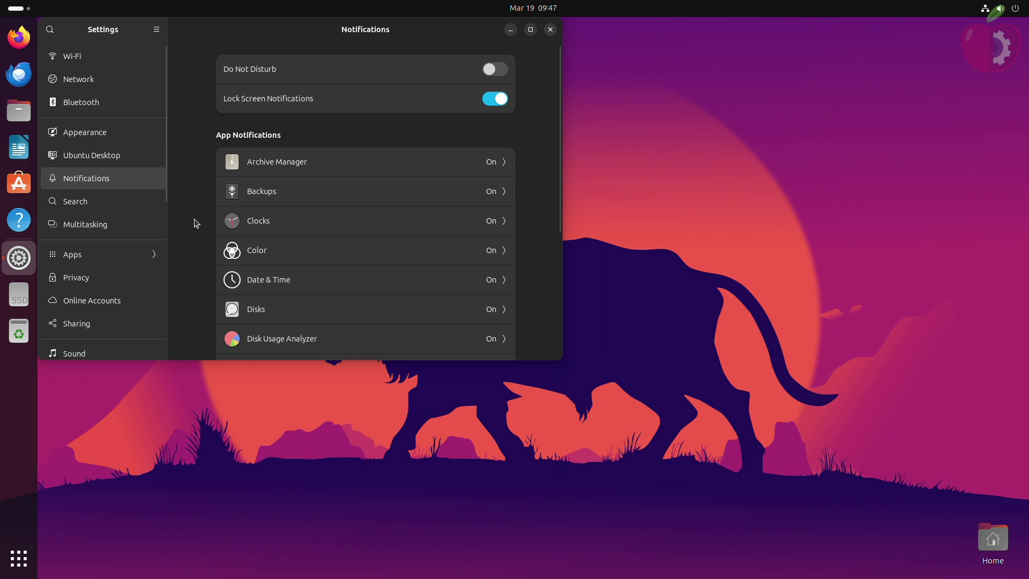
scroll(195, 223, "down", 5)
scroll(188, 215, "up", 5)
key("Down")
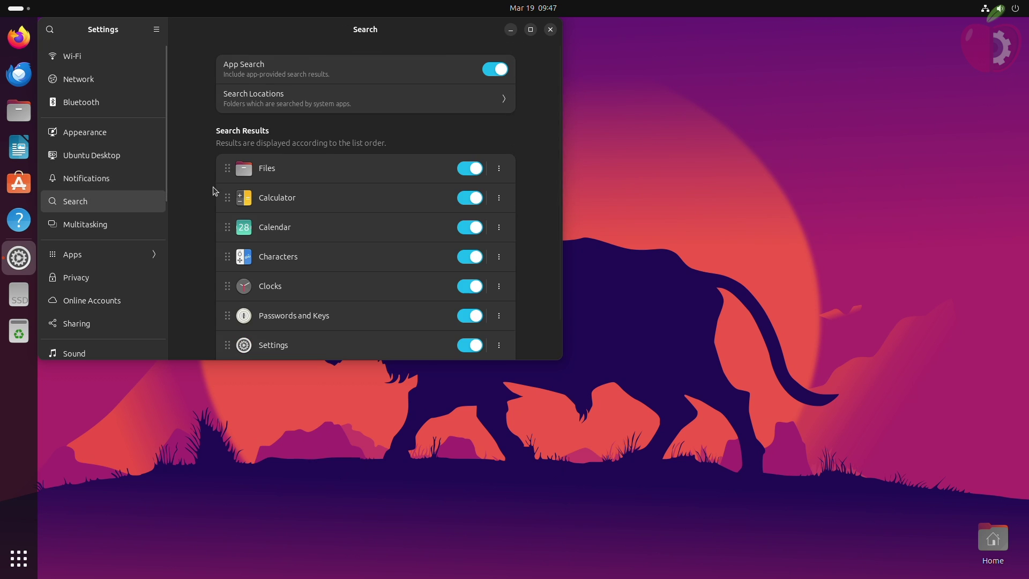
scroll(179, 191, "down", 2)
scroll(179, 188, "up", 2)
key("Down")
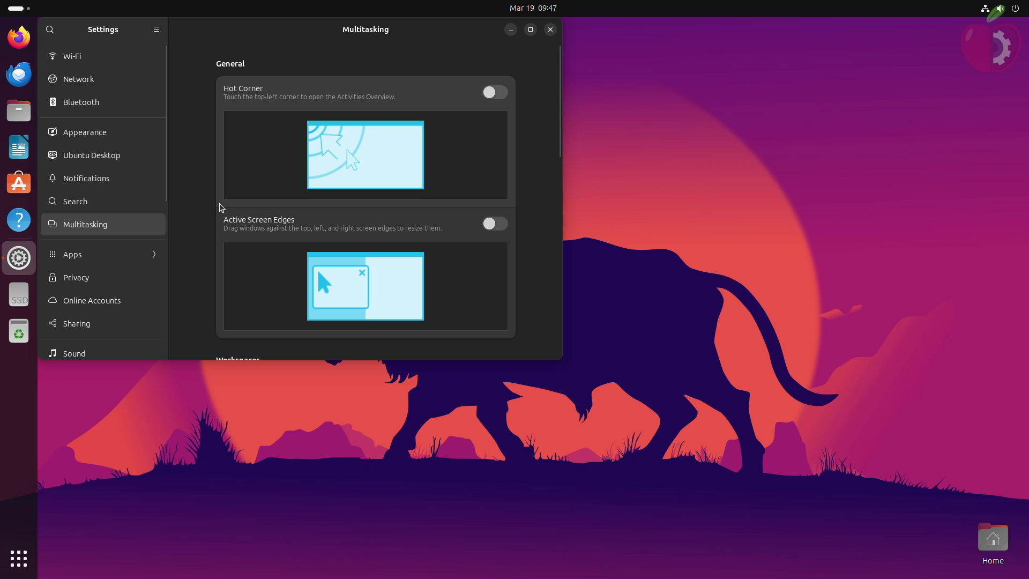
scroll(210, 207, "down", 3)
scroll(210, 208, "down", 9)
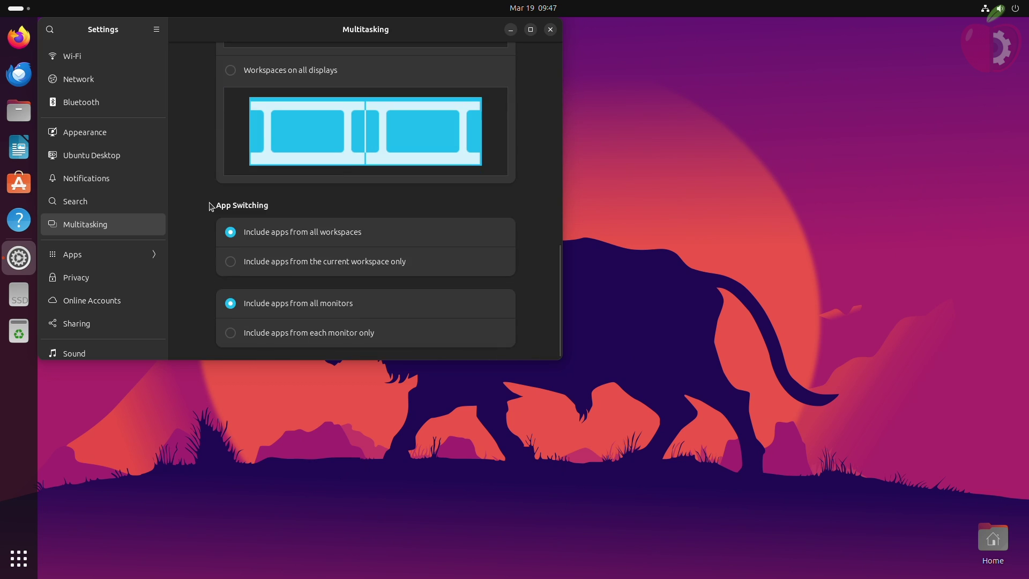
scroll(210, 207, "up", 12)
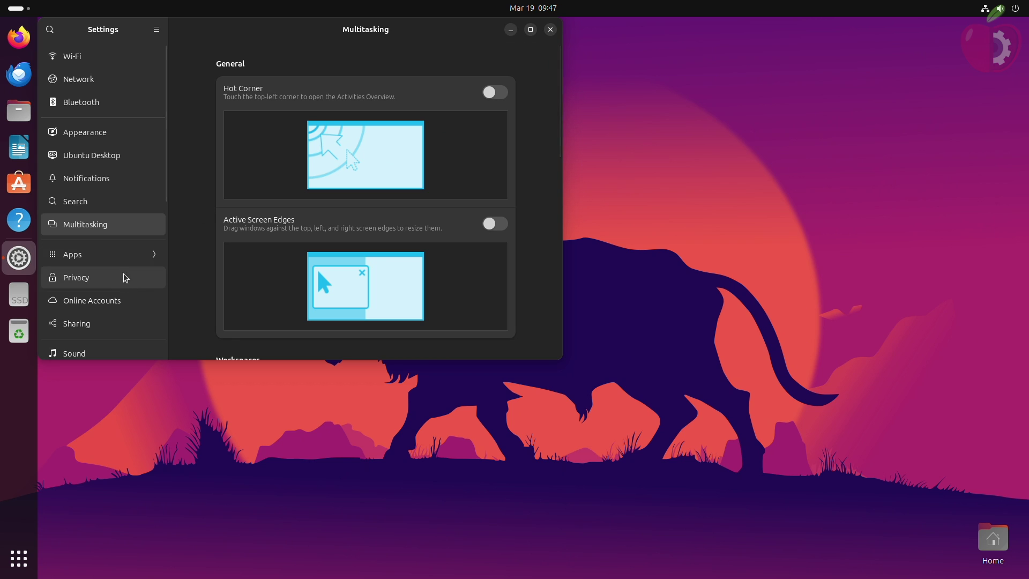
- Browse the Apps section's per-app settings, then return to the main settings list
left_click(129, 262)
scroll(88, 278, "down", 15)
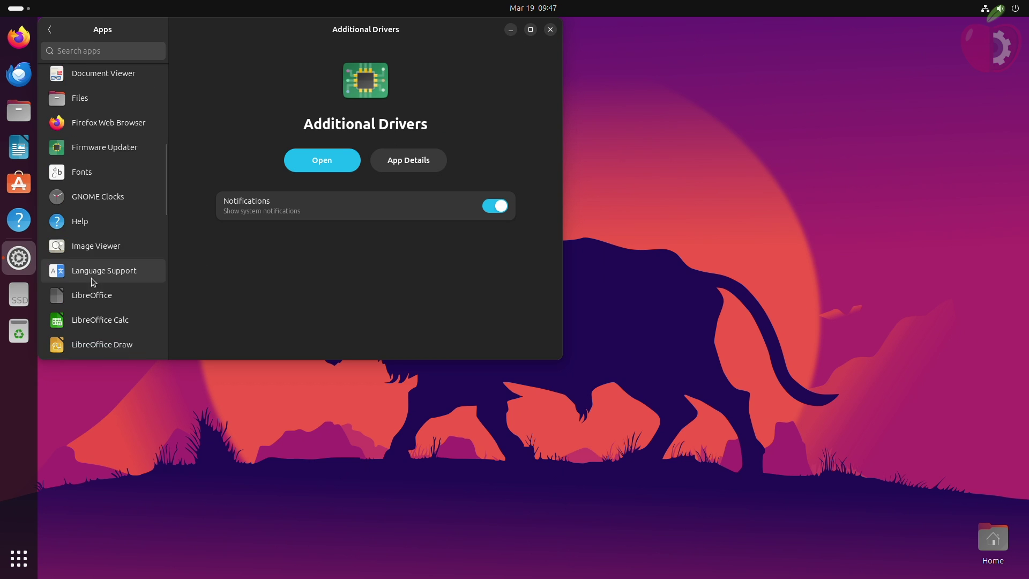
scroll(133, 275, "up", 8)
scroll(134, 274, "up", 10)
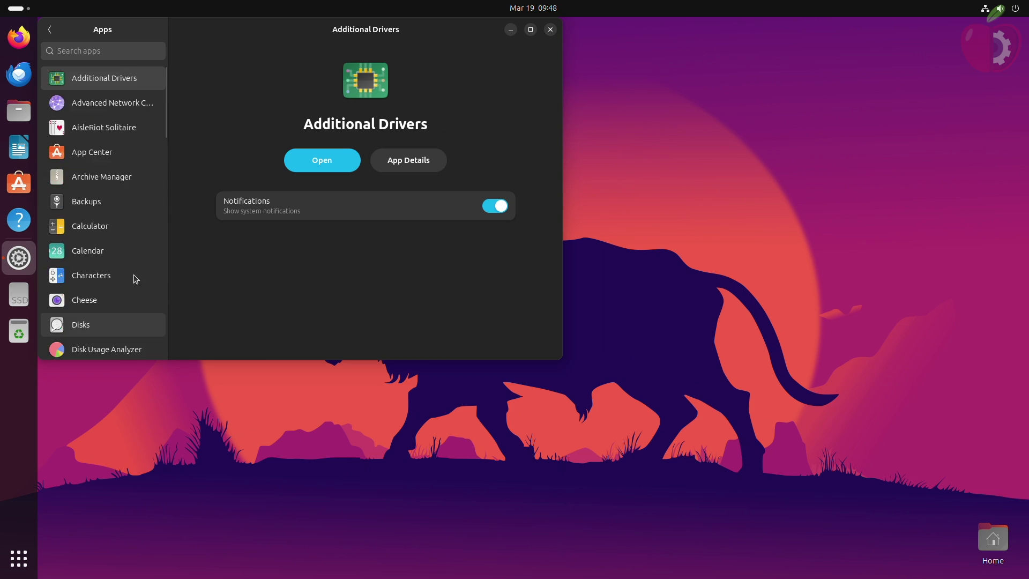
left_click(49, 29)
scroll(108, 323, "down", 4)
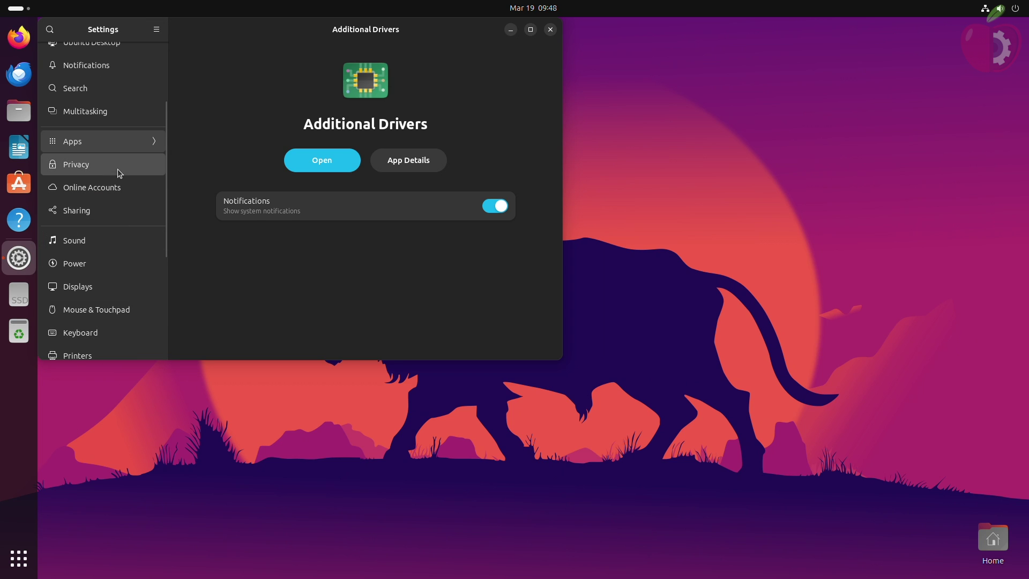
- Browse the Privacy, Online Accounts, Sharing, Sound, Power and Displays settings pages
left_click(119, 169)
left_click(121, 188)
left_click(108, 219)
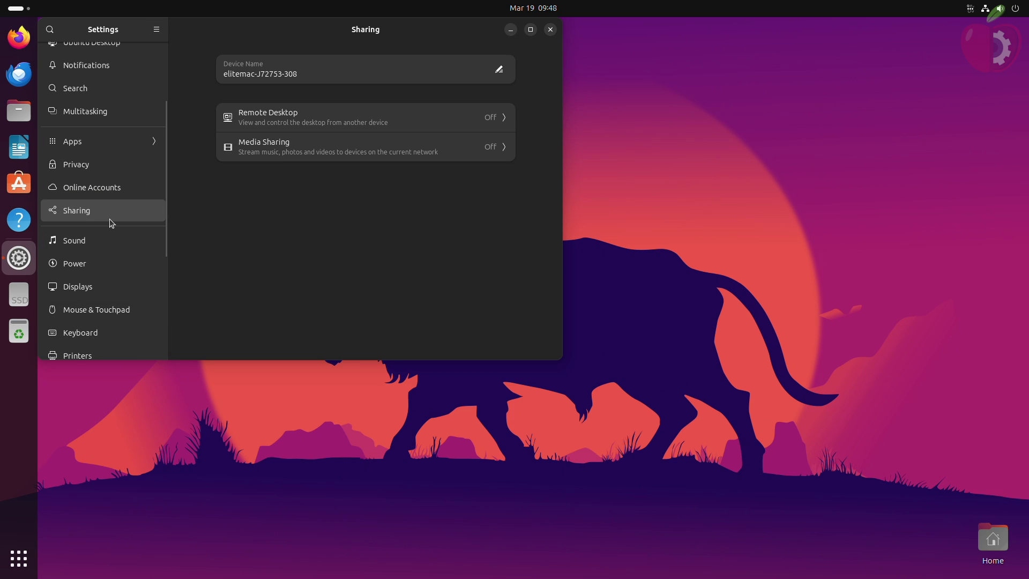
left_click(111, 239)
scroll(116, 231, "down", 5)
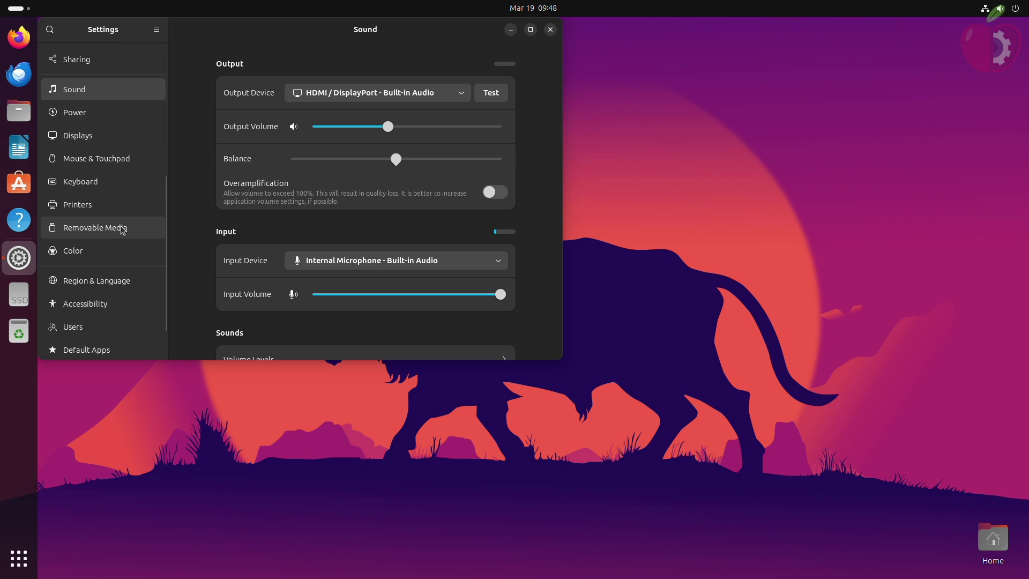
left_click(107, 112)
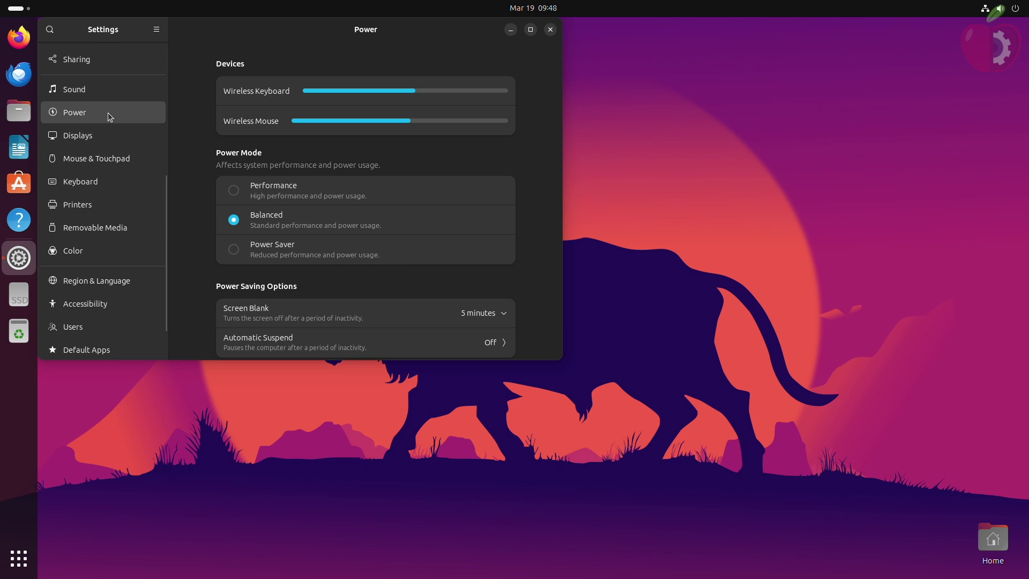
left_click(108, 138)
- Browse the Mouse & Touchpad, Keyboard, Printers, Removable Media, Region & Language and Accessibility pages
left_click(101, 161)
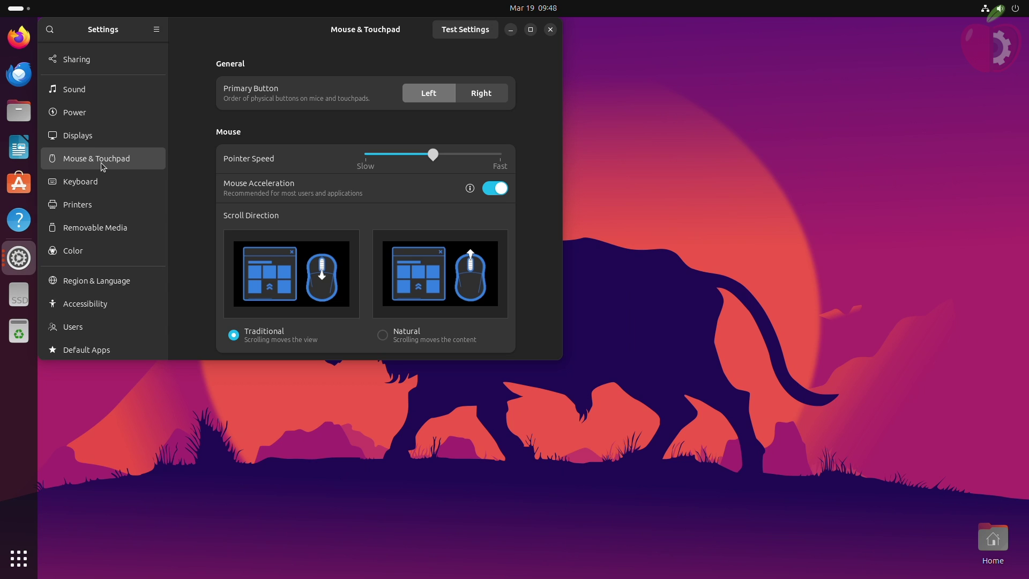
left_click(100, 181)
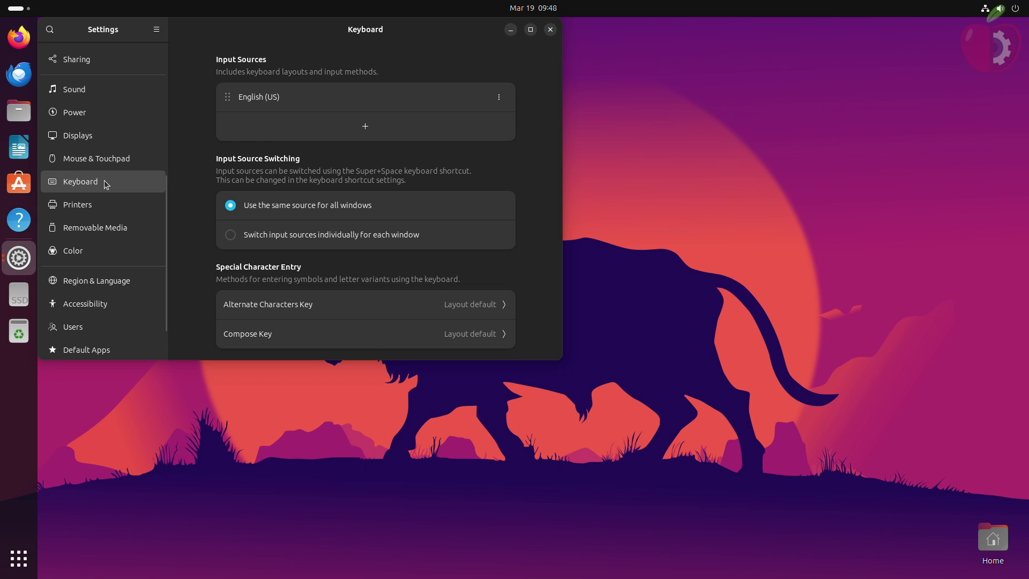
left_click(83, 207)
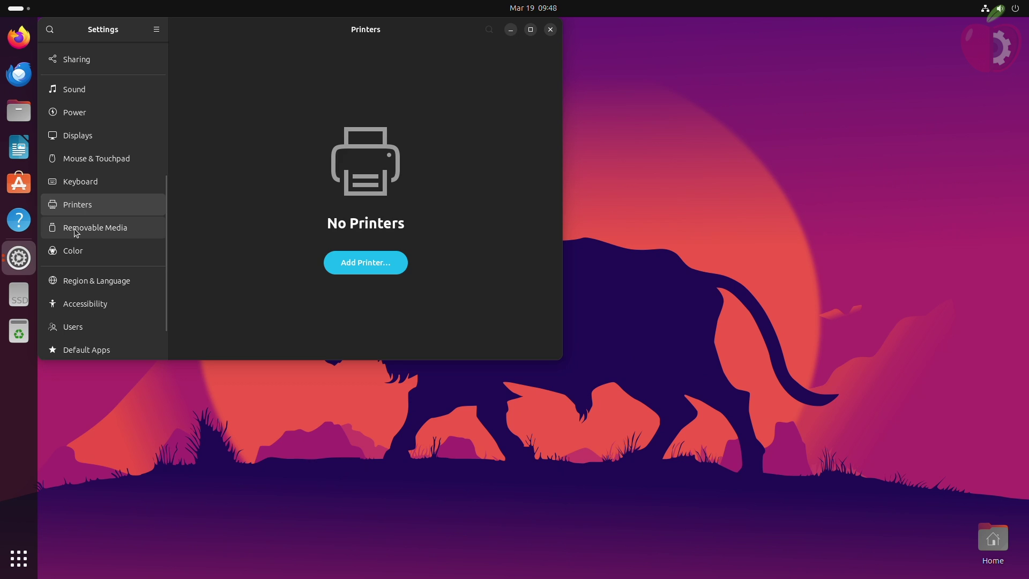
left_click(74, 228)
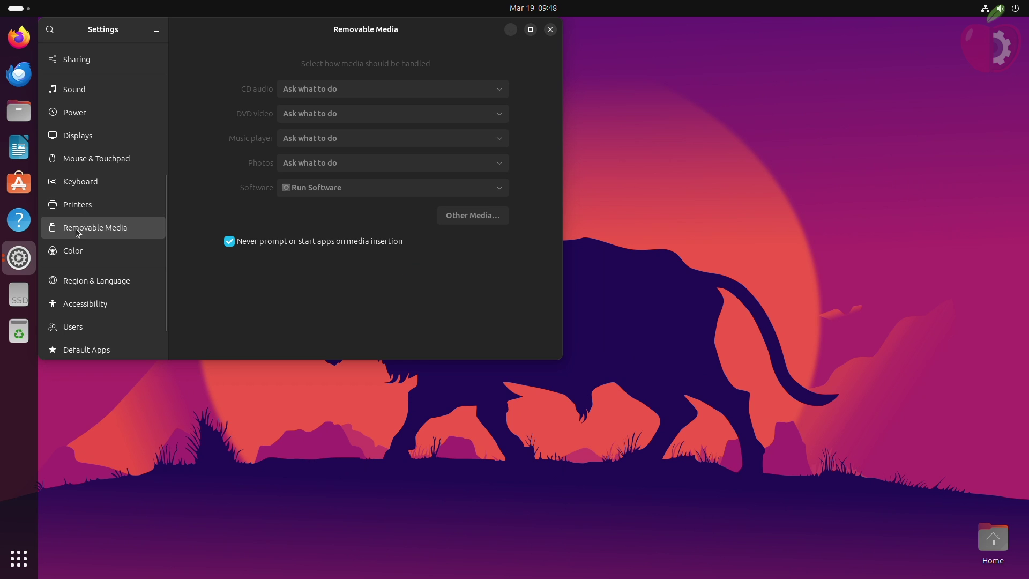
scroll(136, 258, "down", 2)
left_click(145, 230)
left_click(130, 249)
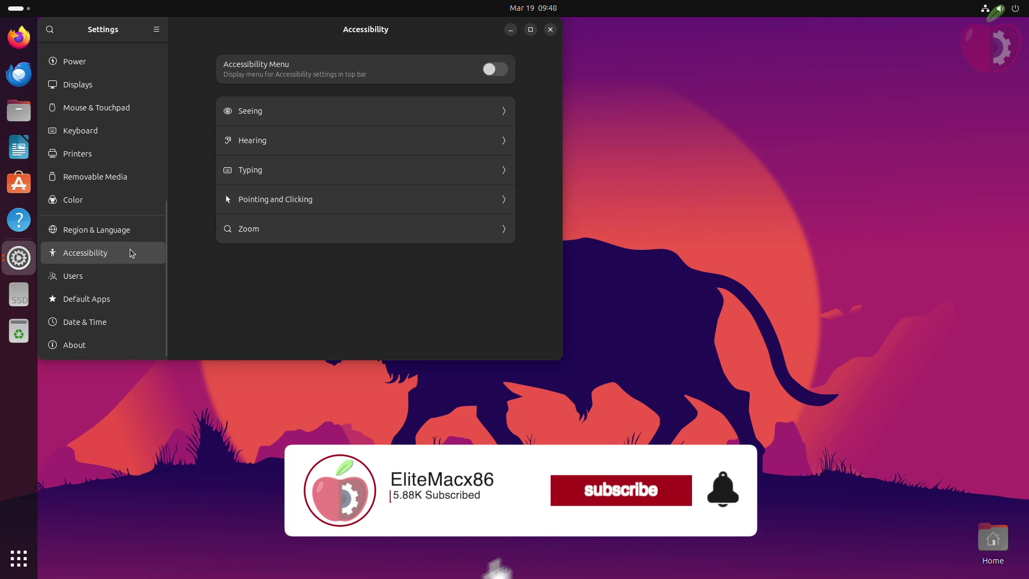
- View Users, Default Apps, Date & Time and About (Ubuntu 23.10), then close Settings and show the app grid
left_click(107, 278)
left_click(106, 297)
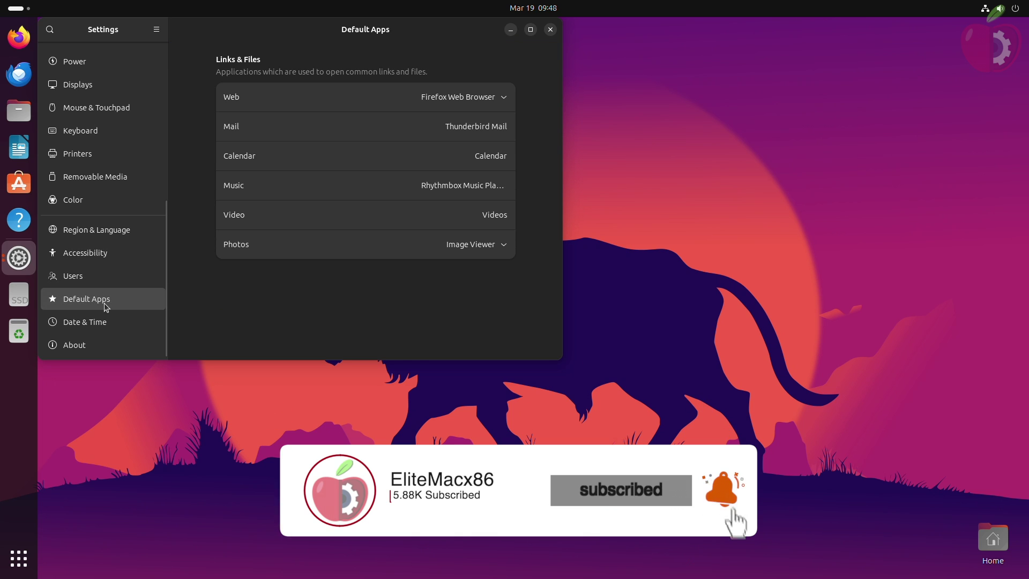
left_click(108, 326)
left_click(111, 343)
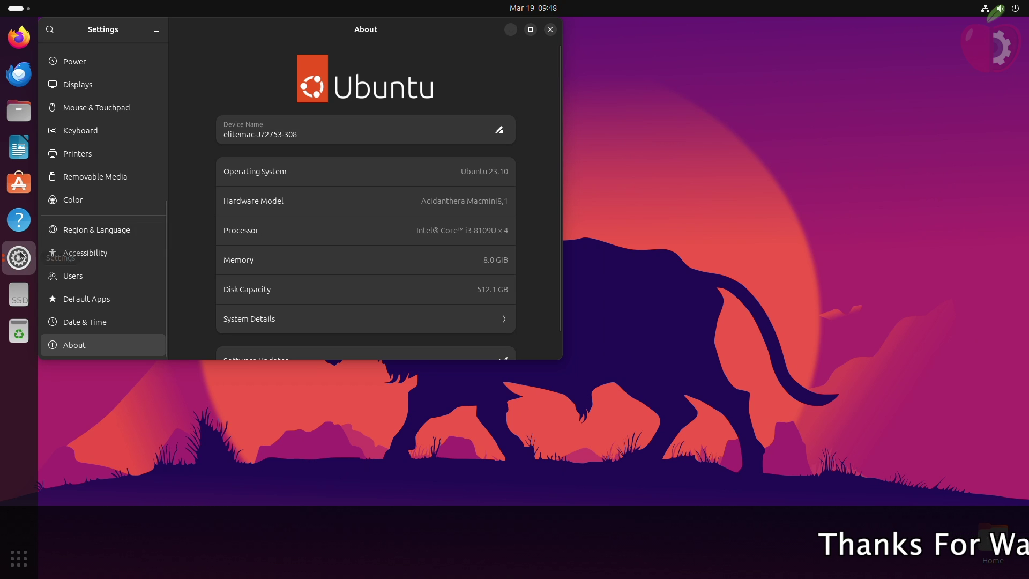
left_click_drag(166, 216, 608, 60)
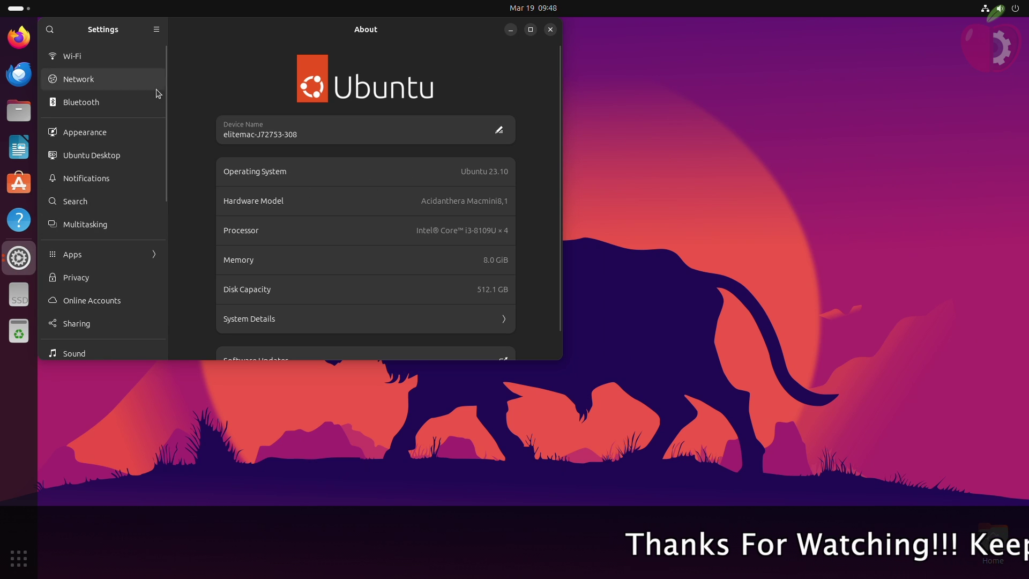
left_click(551, 29)
left_click(14, 566)
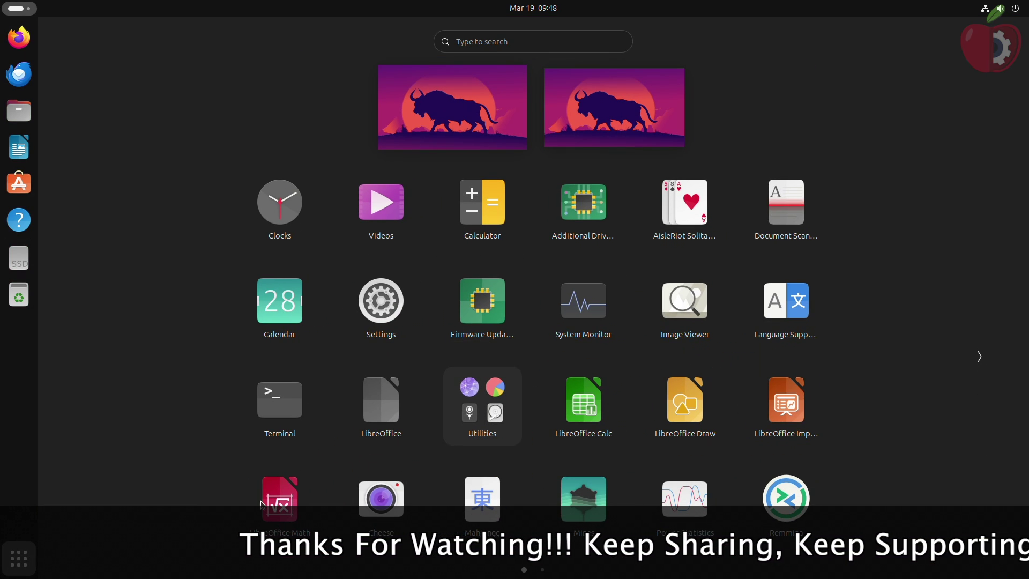
- Dismiss the app grid and Activities overview to return to the Ubuntu desktop
left_click(20, 568)
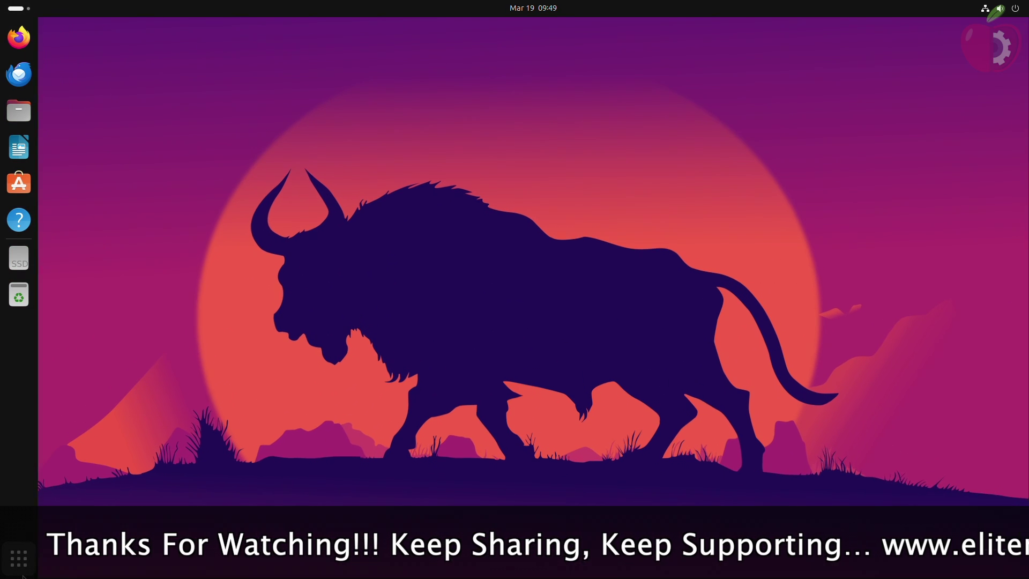
left_click(21, 568)
scroll(532, 454, "down", 1)
scroll(532, 453, "up", 1)
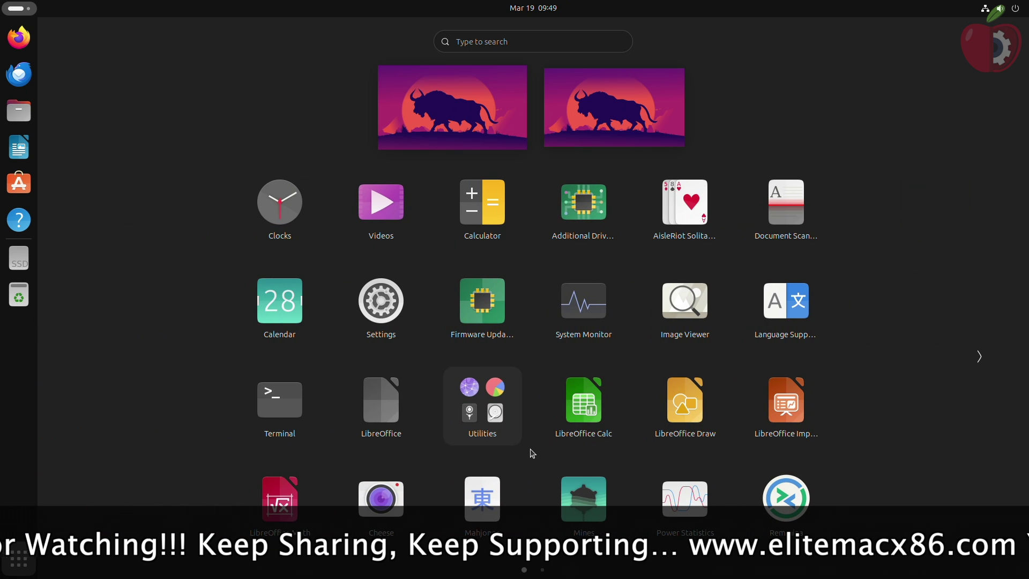
left_click(20, 562)
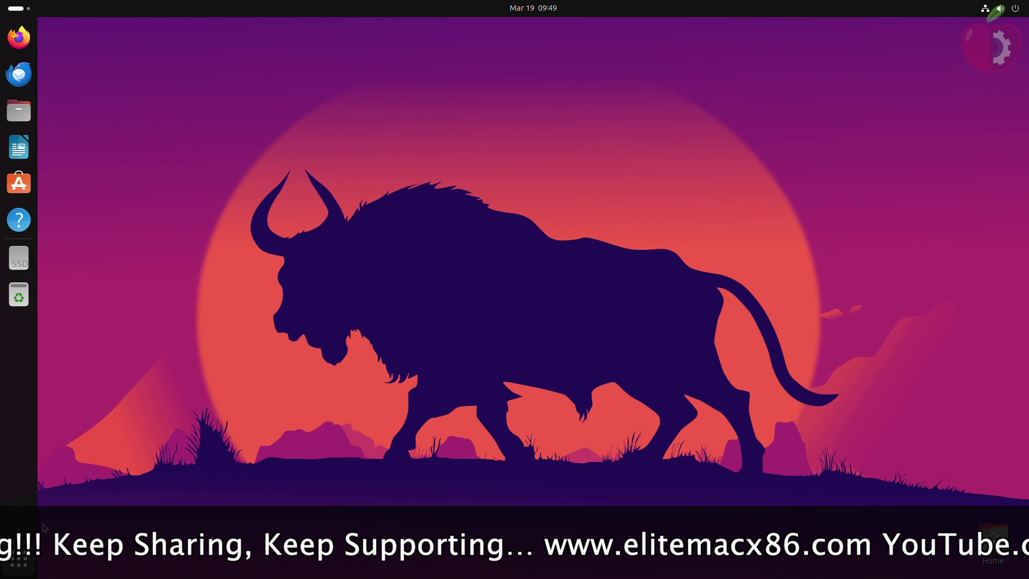
left_click(8, 10)
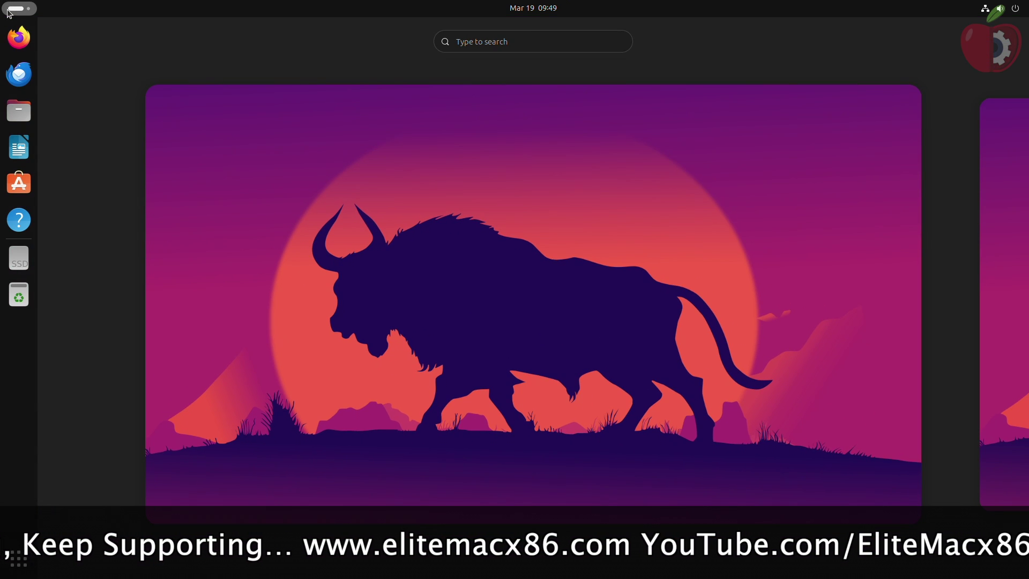
left_click(8, 10)
- Restart the computer from the system menu's power options and confirm the restart
left_click(1025, 10)
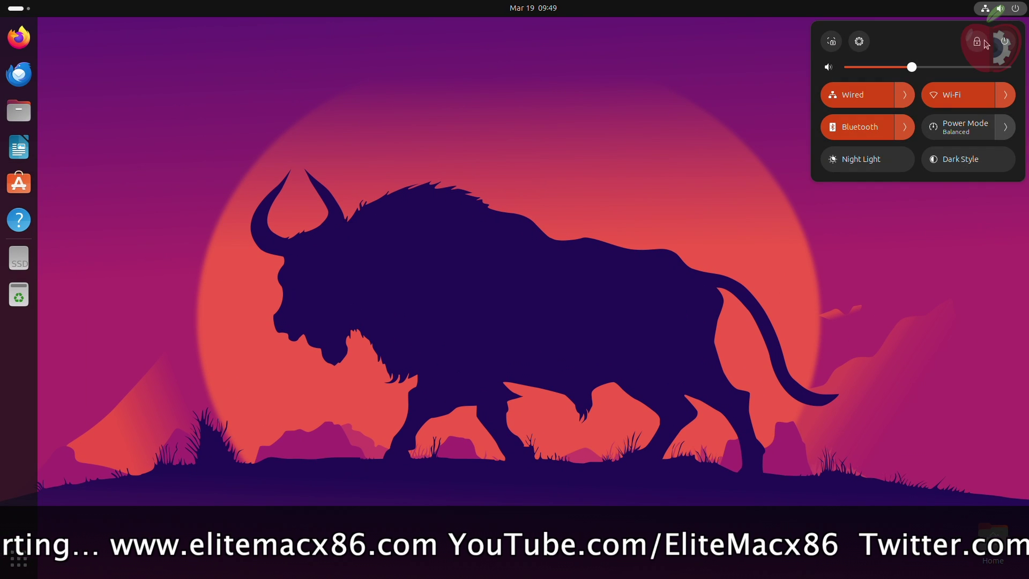
left_click(1005, 42)
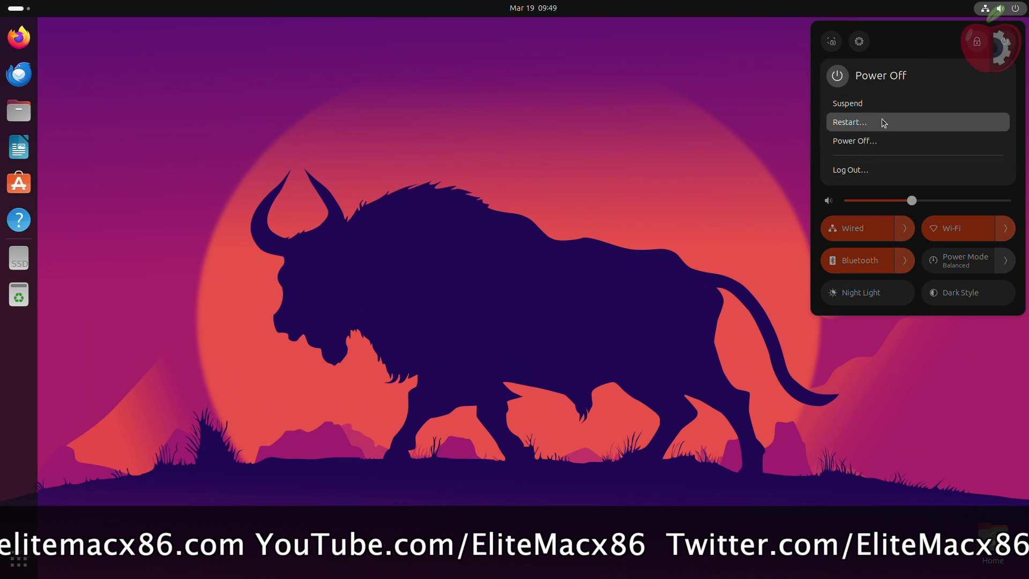
left_click(884, 124)
left_click(544, 329)
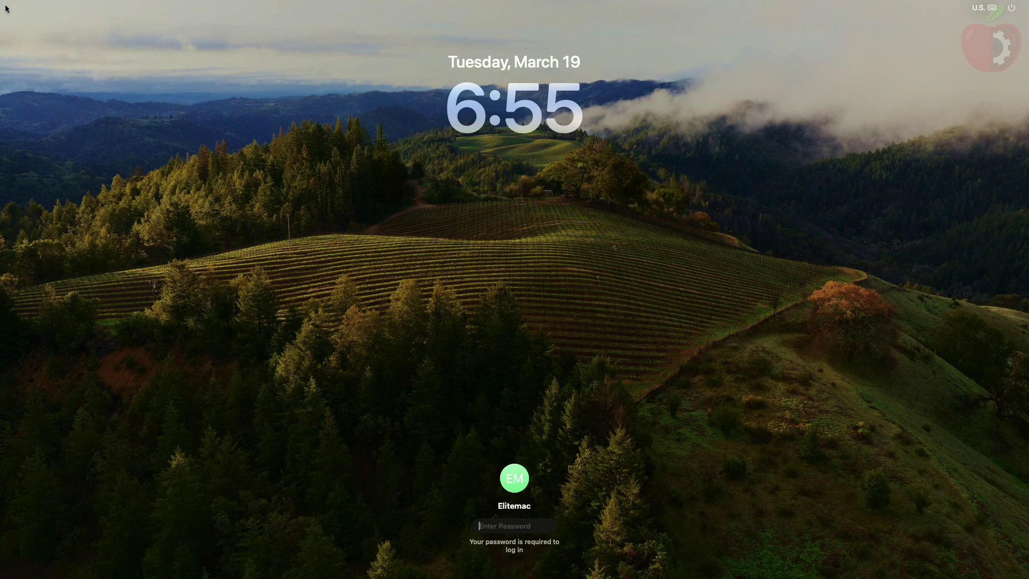
- Log in with the account password and open About This Mac, showing Mac mini 2018 on Sonoma 14.4
type("*****")
key("Return")
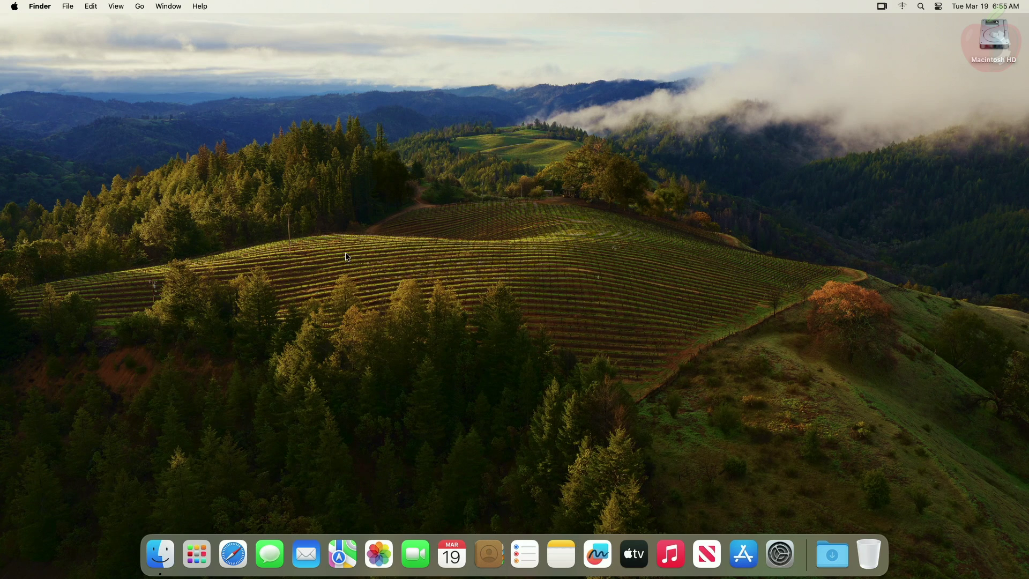
left_click(14, 6)
left_click(40, 18)
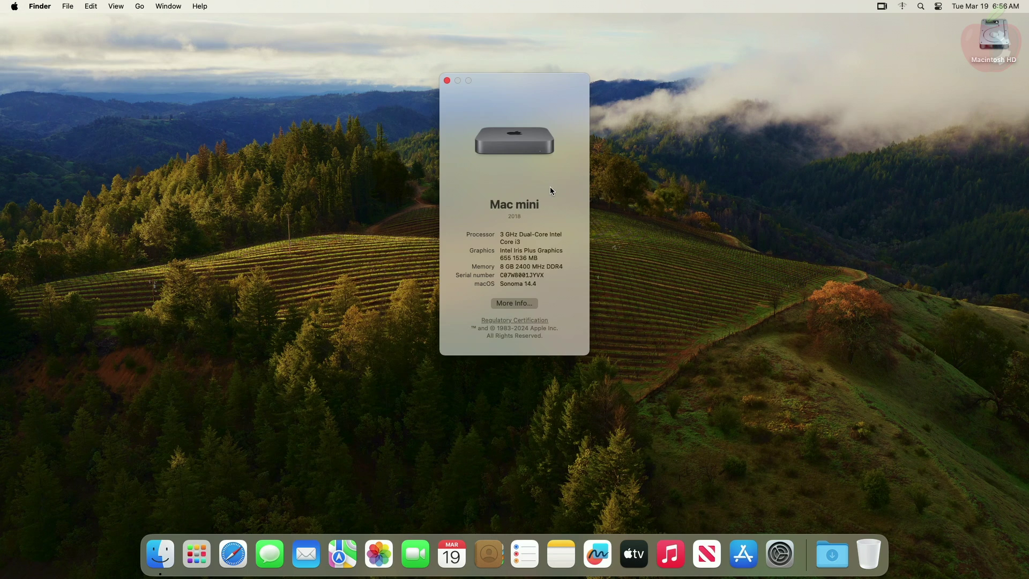